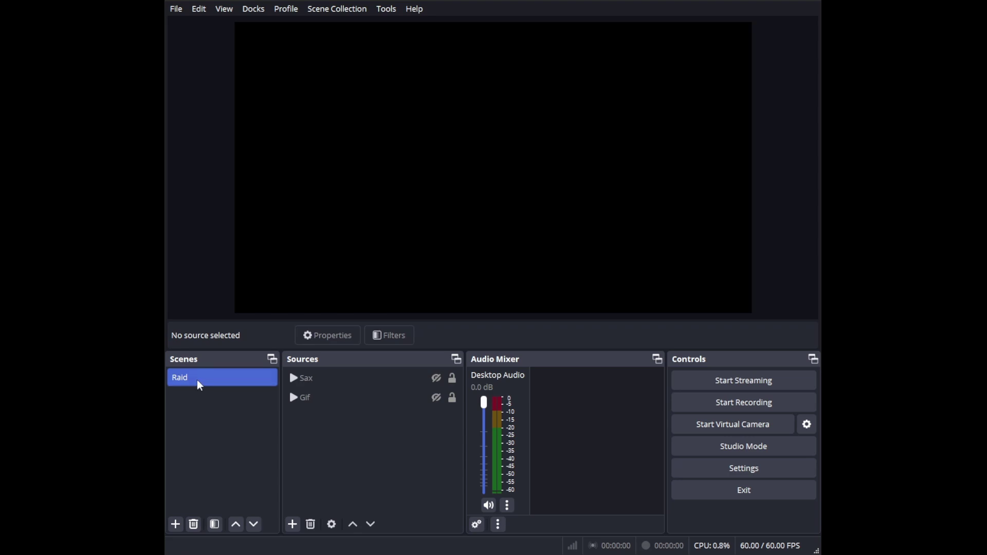
Inspect the Gif and Sax source settings without changing them
left_click(322, 384)
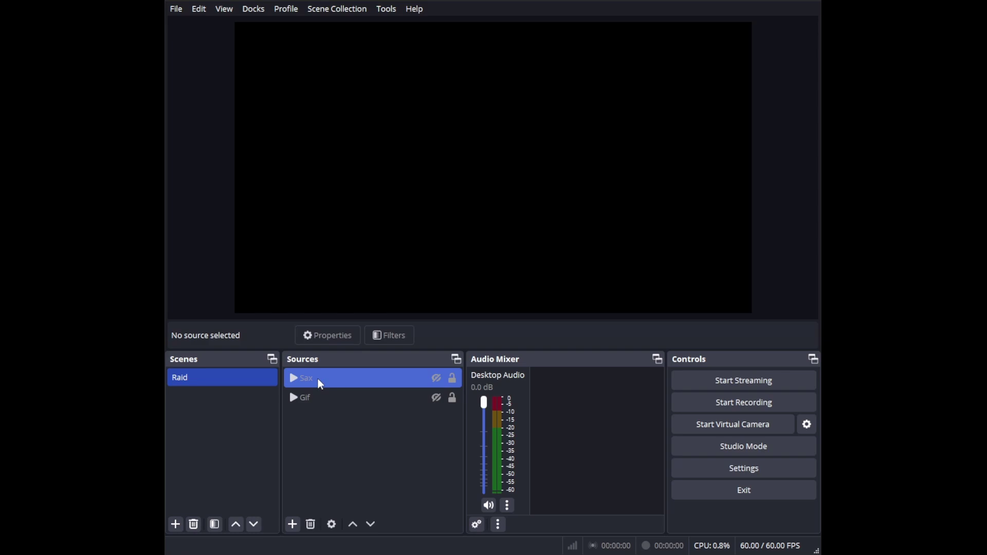
left_click(307, 405)
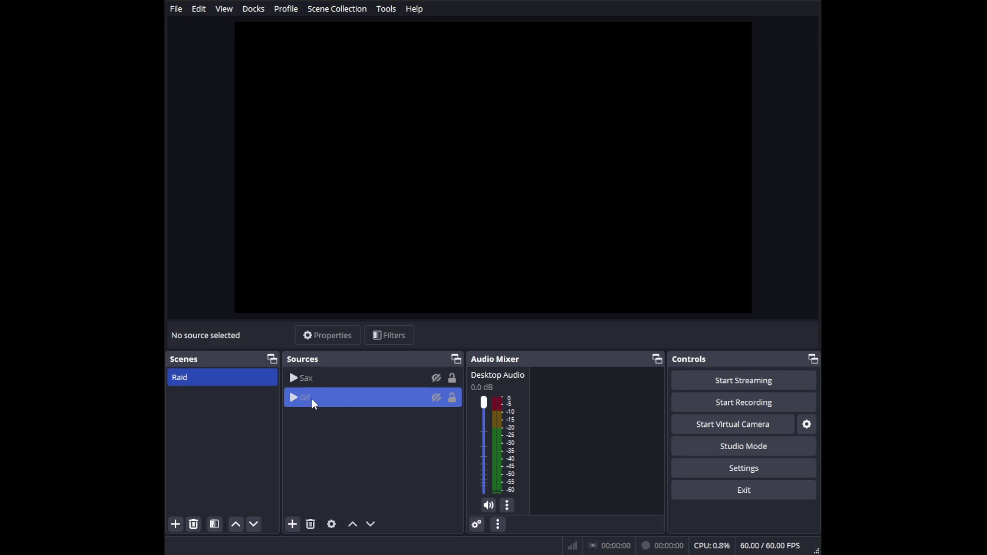
double_click(317, 405)
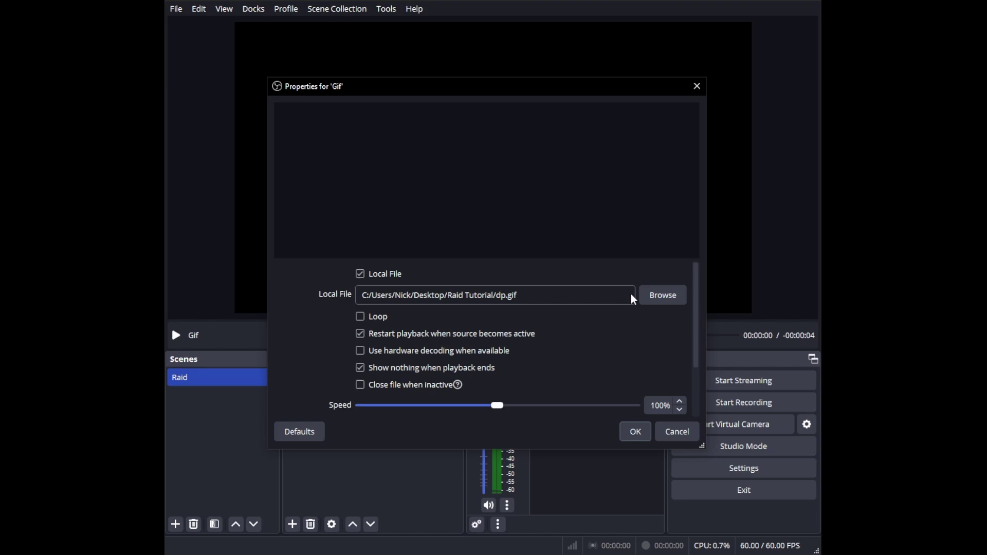
left_click(636, 432)
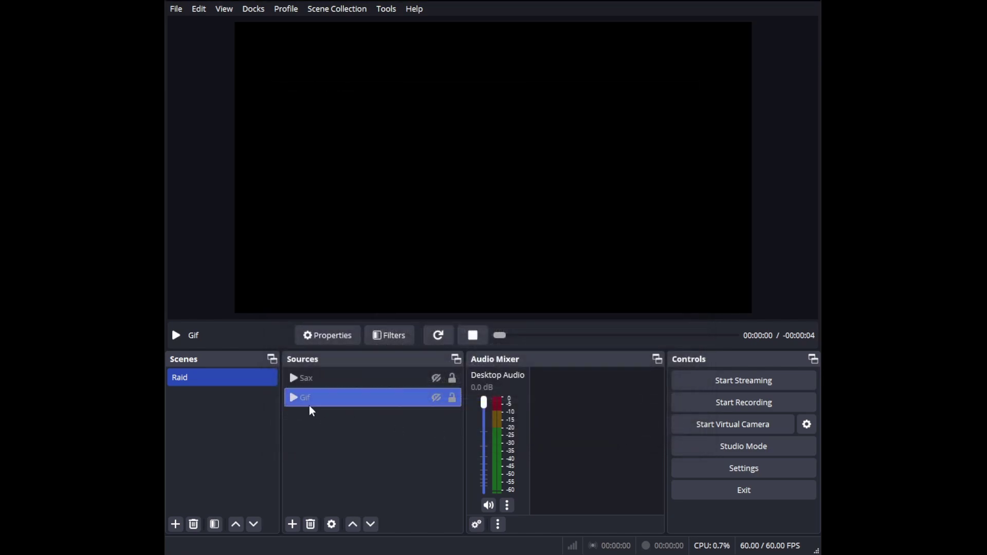
double_click(326, 379)
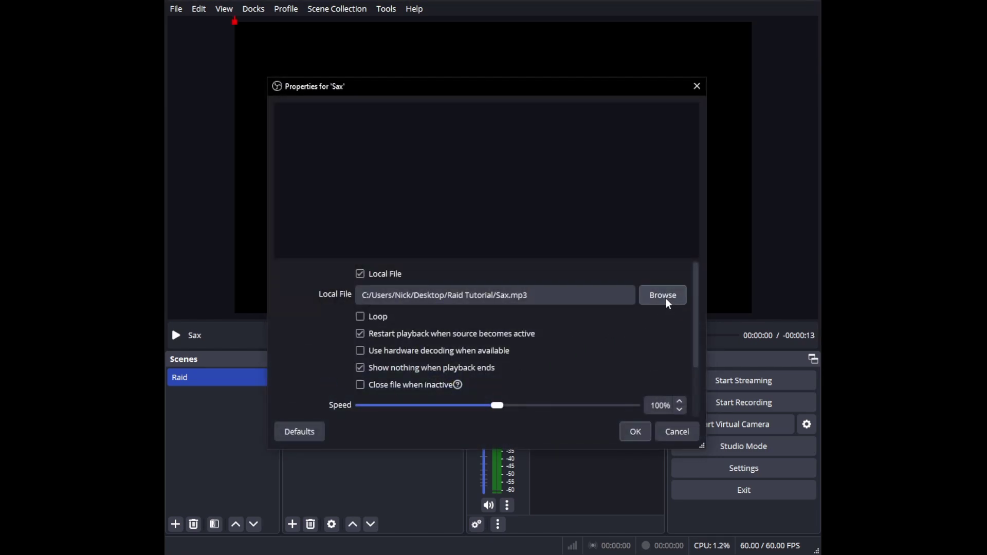
left_click(636, 432)
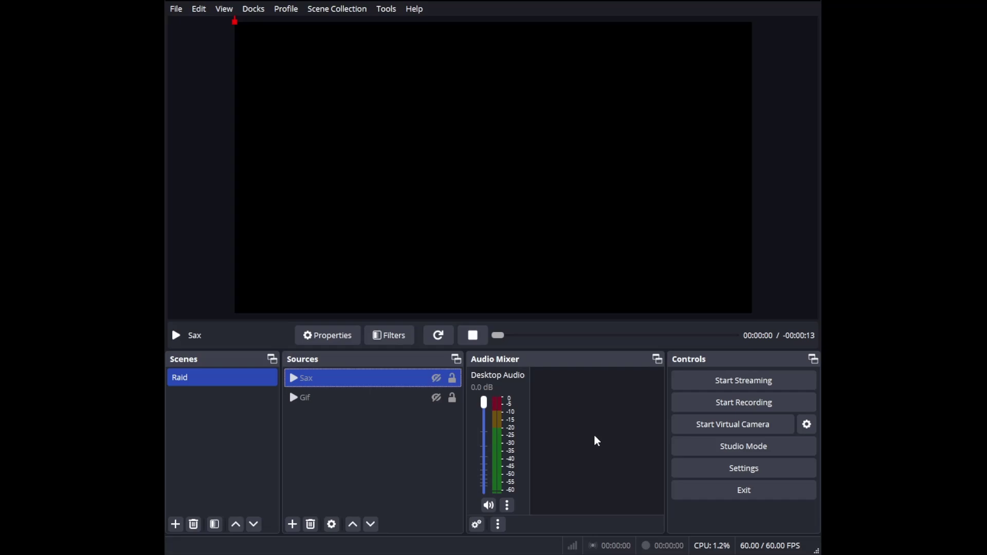
Briefly show the Sax and Deadpool Gif sources, then hide both again
right_click(307, 429)
mouse_move(334, 438)
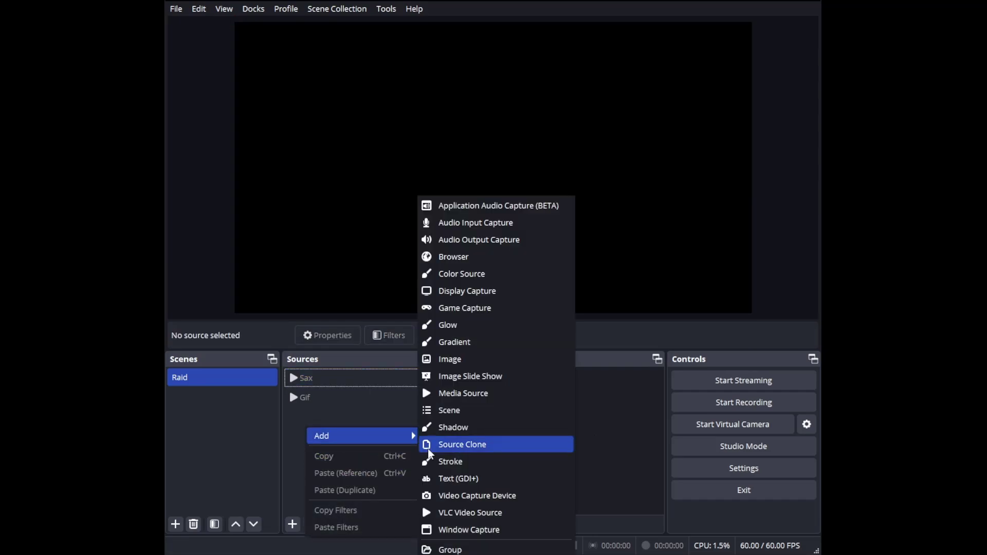
left_click(306, 421)
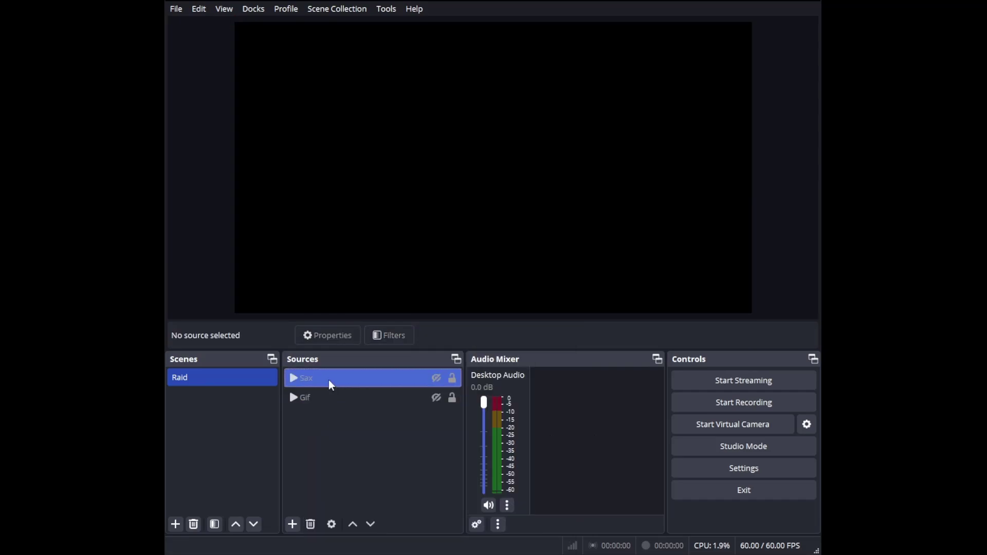
left_click(340, 395)
left_click(388, 383)
left_click(435, 379)
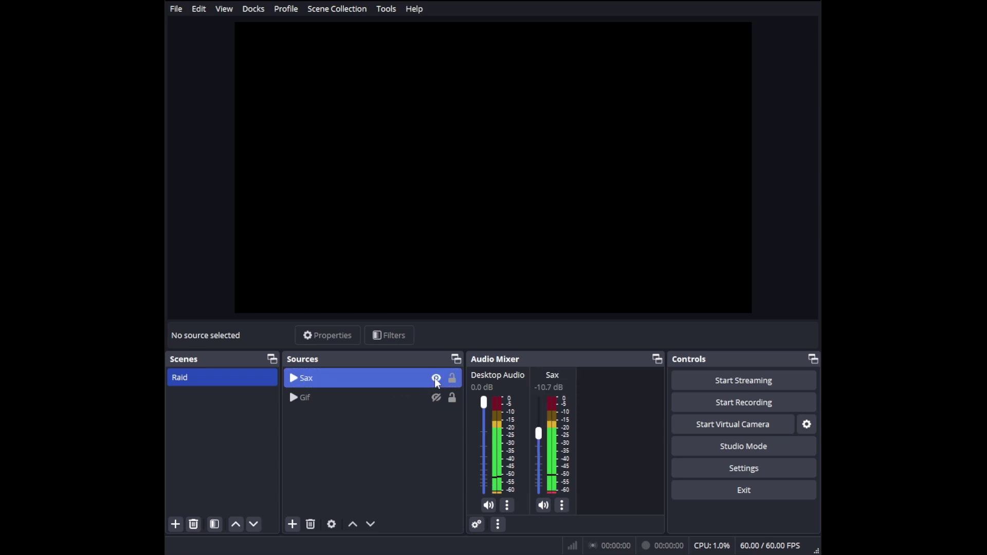
left_click(434, 379)
left_click(439, 403)
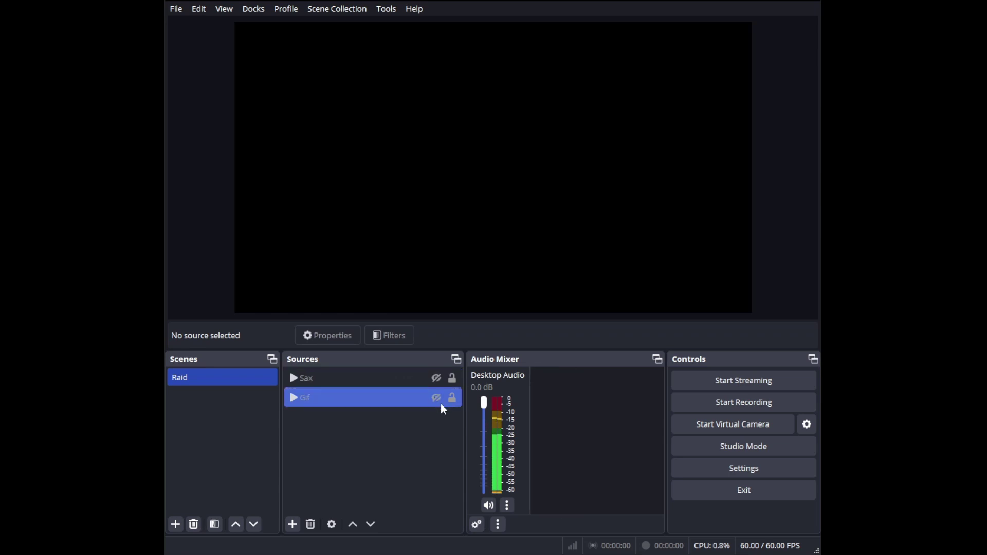
left_click(435, 397)
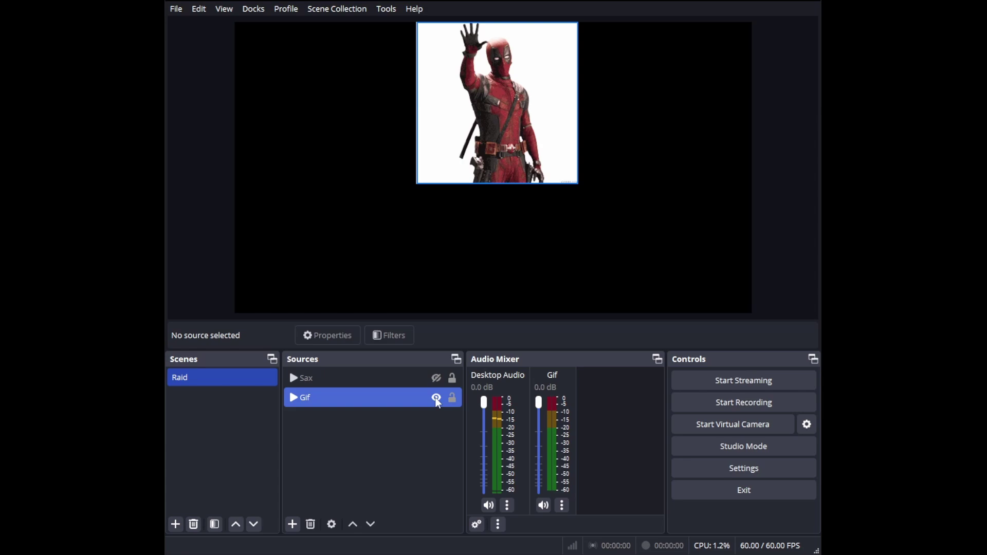
left_click(436, 397)
left_click(302, 414)
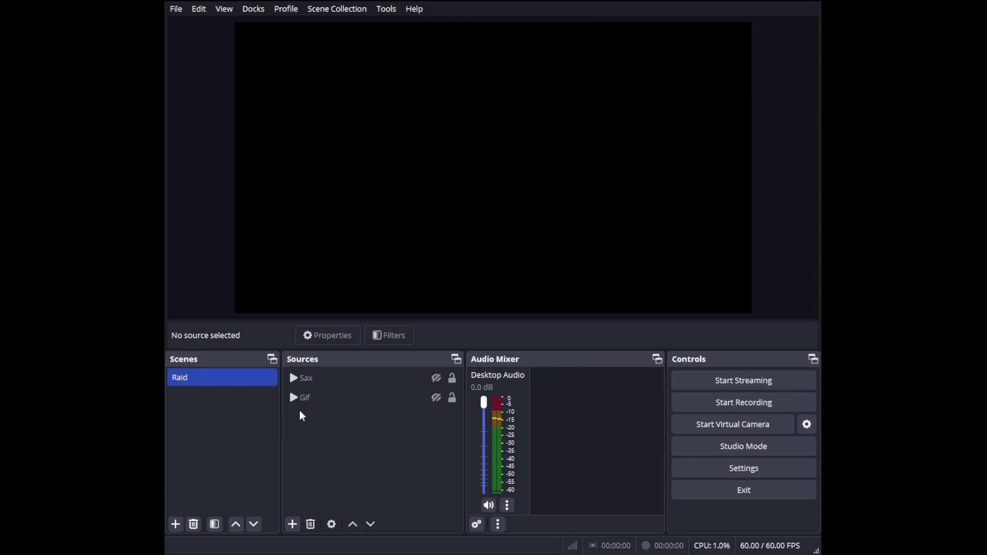
Add a Text (GDI+) source named Raiders that displays 'Raiders'
right_click(300, 411)
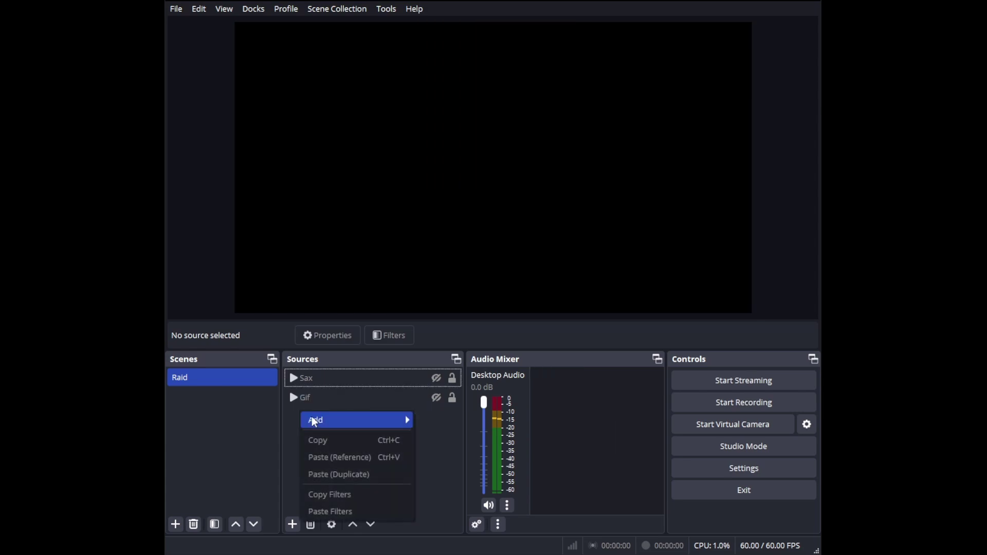
mouse_move(358, 429)
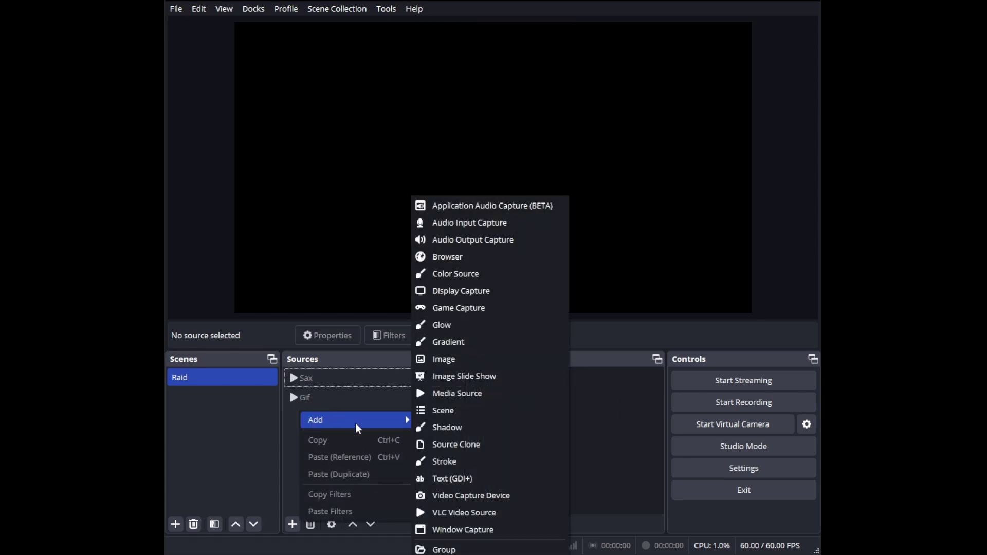
left_click(452, 479)
type("Raiders")
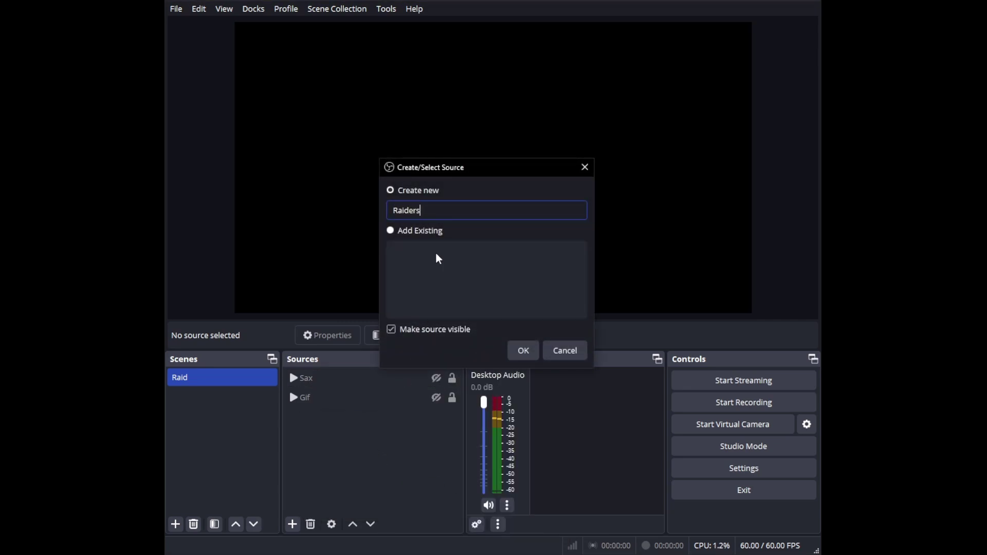
key("Return")
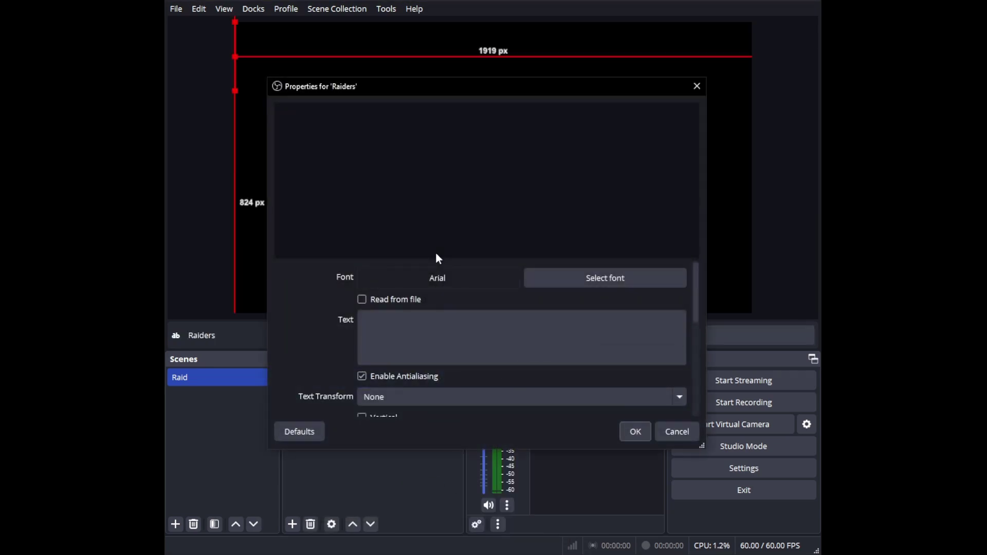
left_click(421, 319)
type("Raiders")
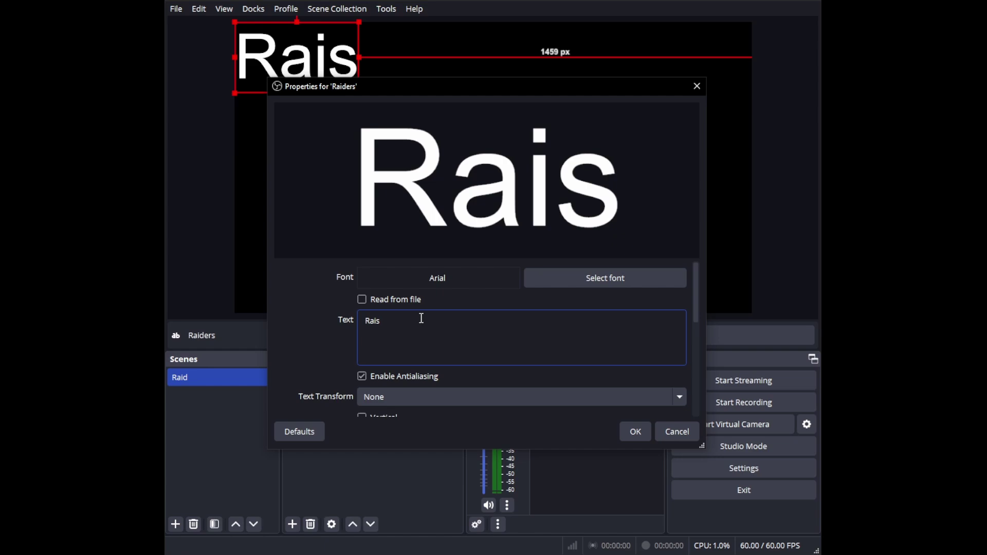
key("BackSpace")
type("ders")
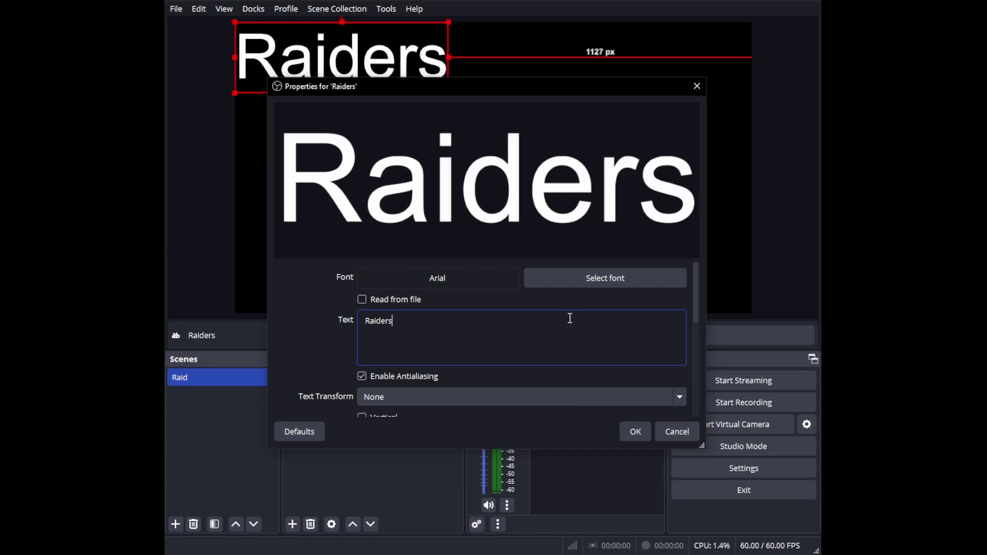
left_click(640, 434)
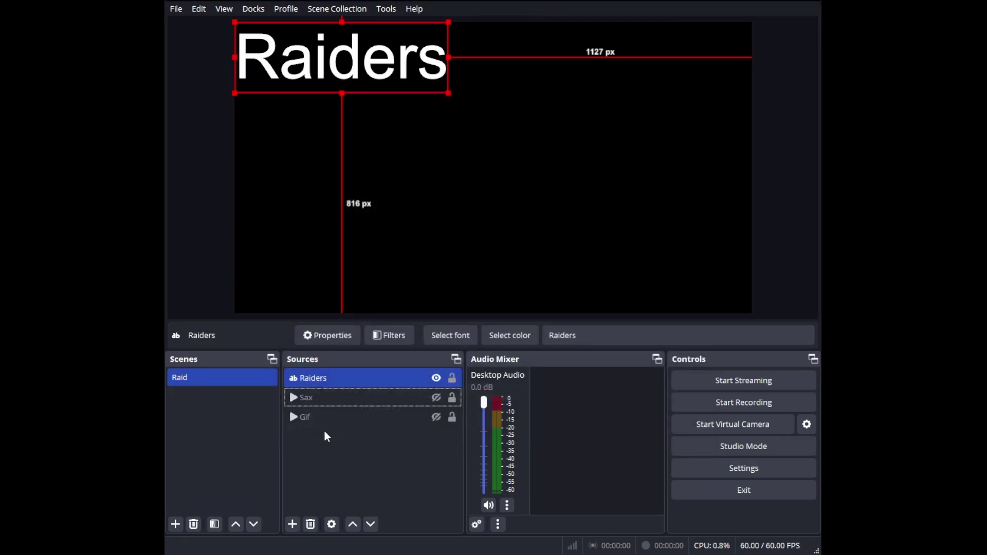
Add a second Text (GDI+) source named Viewers that displays 'Viewers'
right_click(326, 433)
mouse_move(335, 441)
left_click(478, 476)
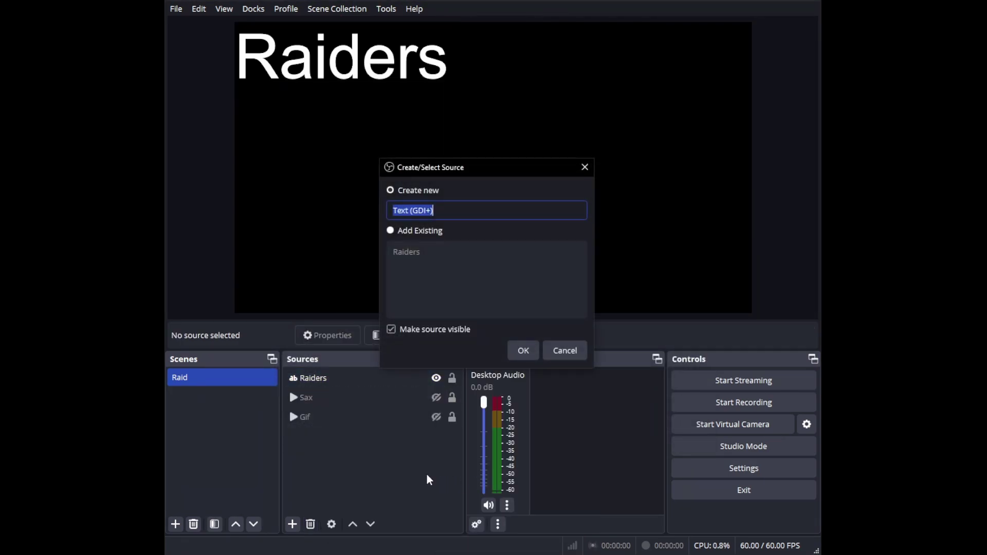
type("Viewers")
left_click(523, 351)
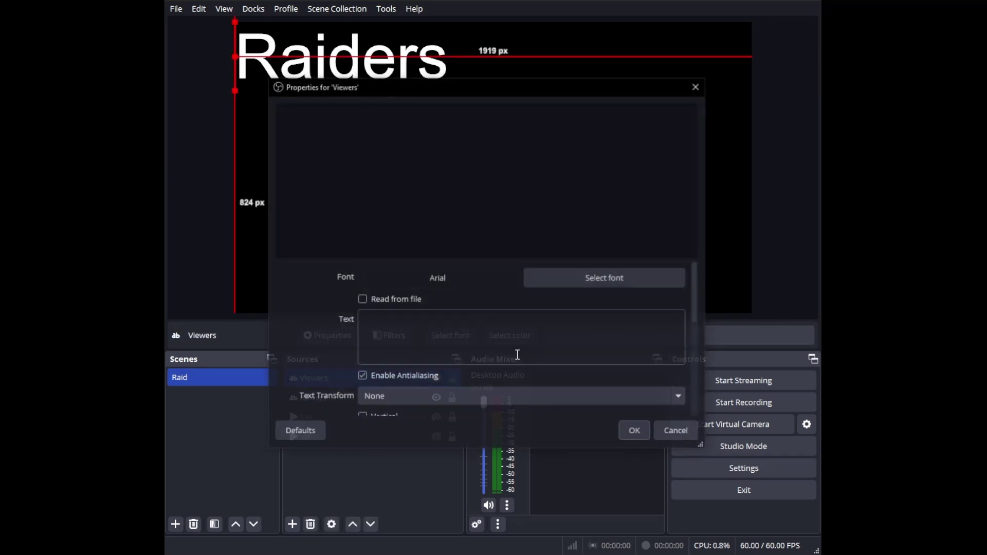
left_click(478, 330)
type("Vi")
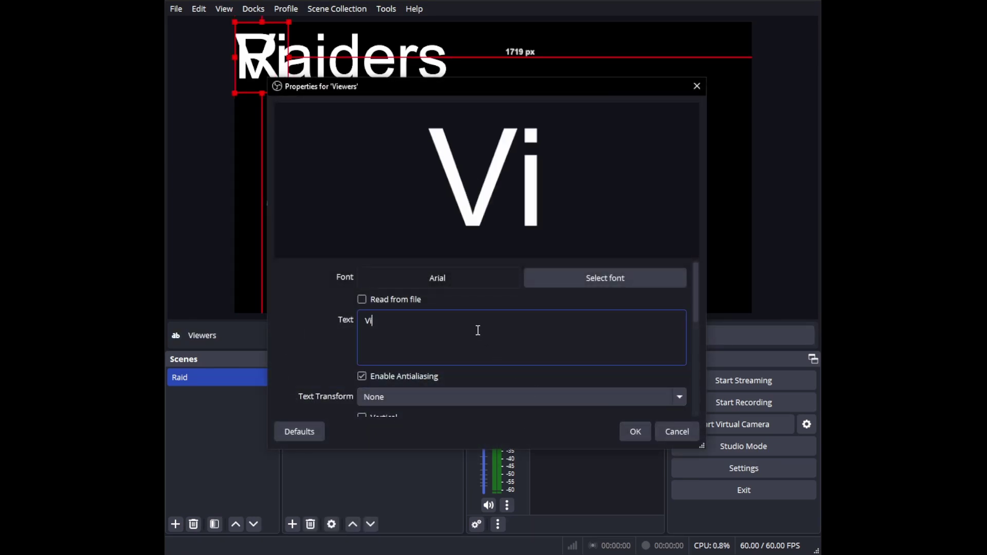
type("ewers")
key("Return")
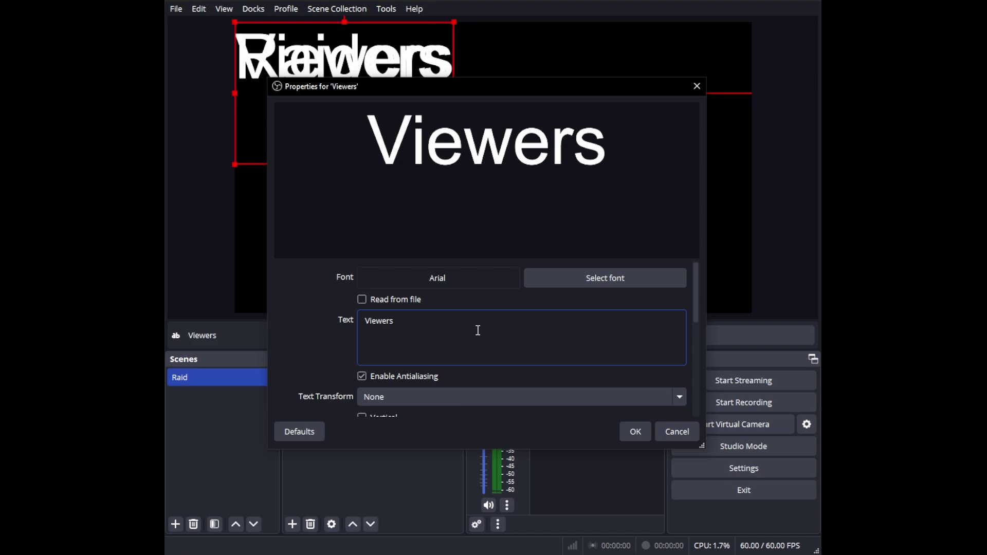
key("Escape")
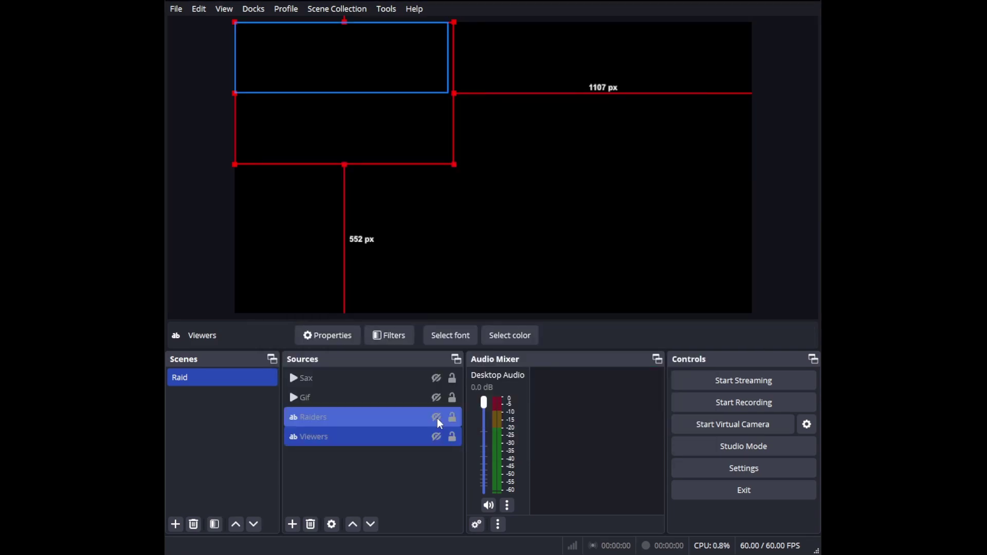
Unhide Raiders and Viewers, with Raiders at centre-left and Viewers right beside it
left_click(436, 418)
left_click_drag(336, 56, 367, 176)
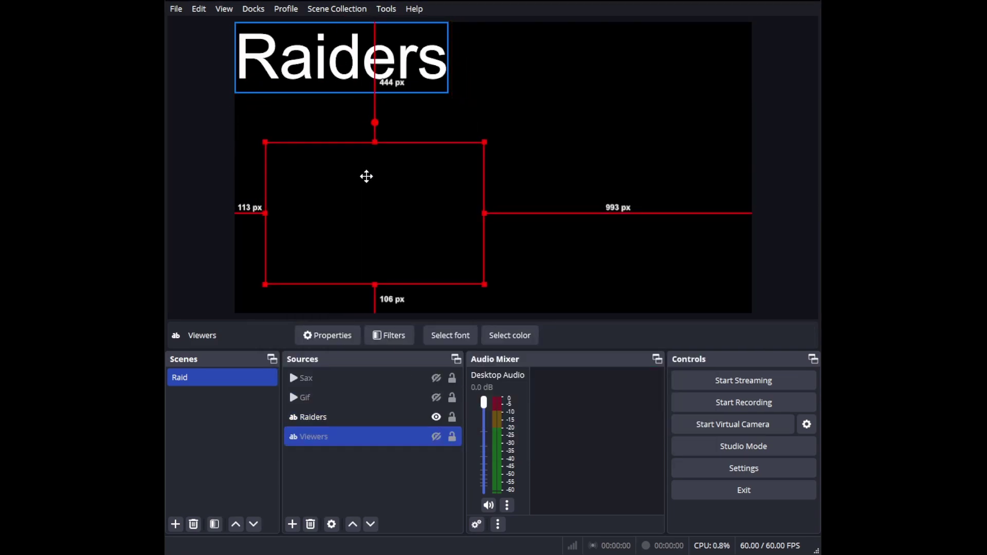
left_click(361, 416)
left_click_drag(358, 54, 405, 186)
left_click(392, 440)
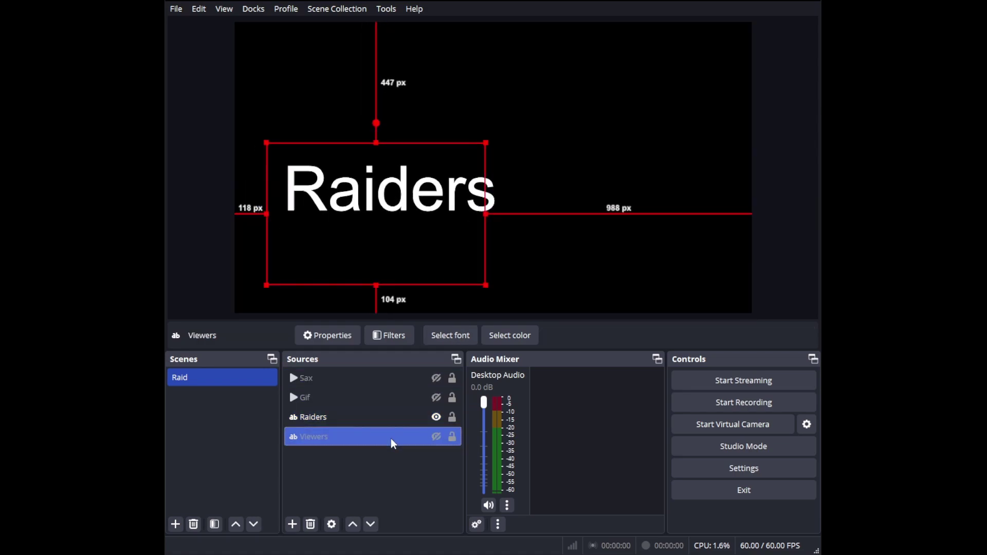
left_click(436, 436)
left_click_drag(378, 191, 615, 196)
left_click(348, 421, "ctrl")
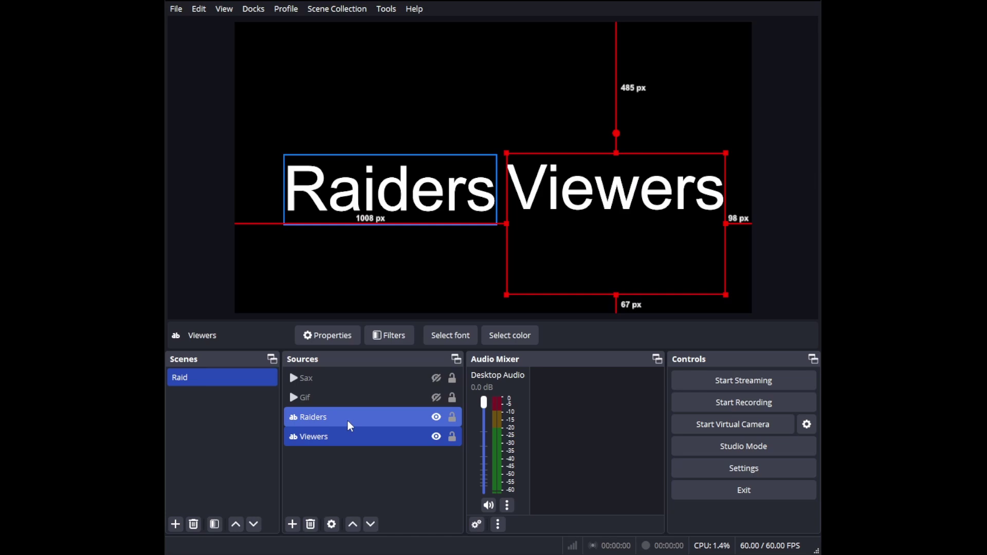
left_click(348, 421)
Set the Raiders text's bounding box type to Scale to inner bounds
right_click(366, 187)
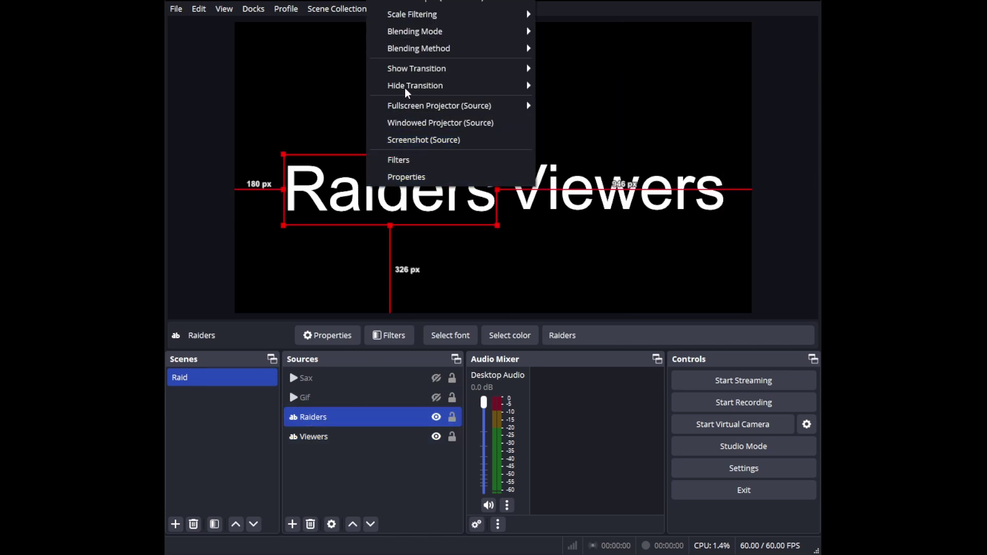
mouse_move(436, 1)
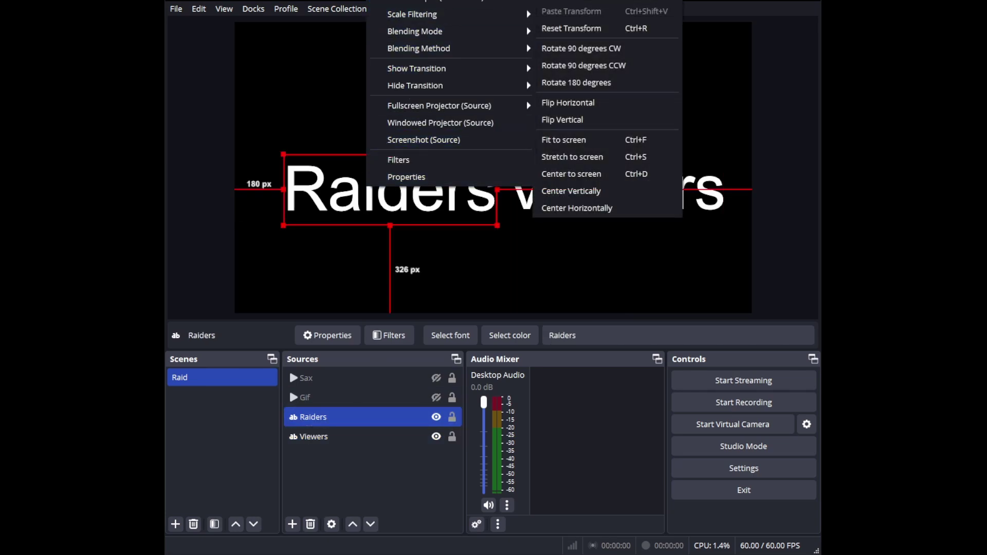
key("ctrl+e")
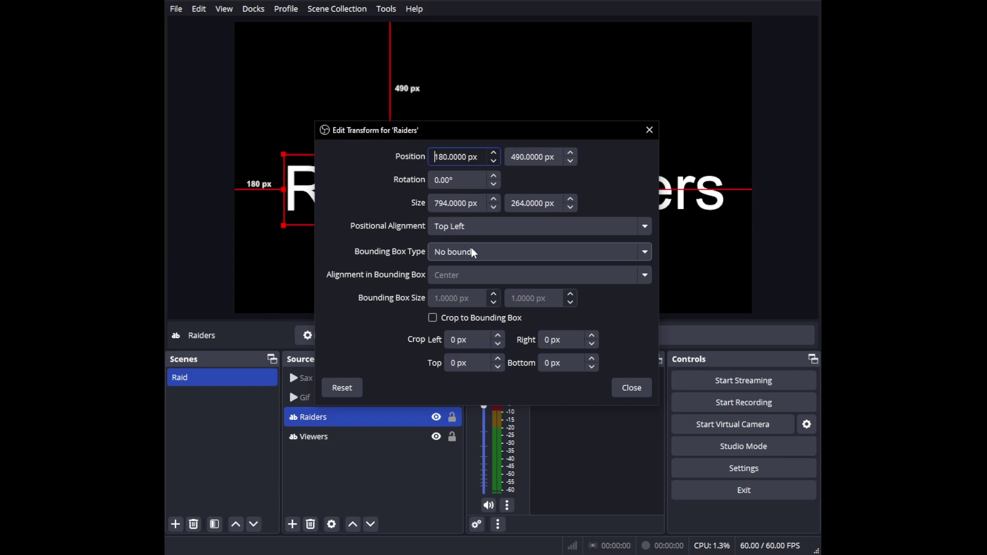
left_click(468, 252)
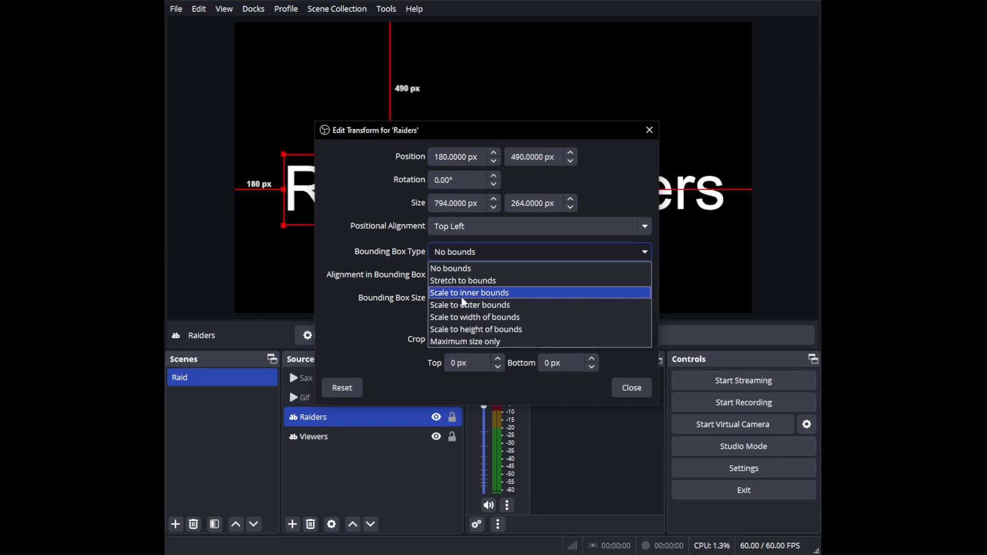
left_click(463, 294)
left_click(628, 389)
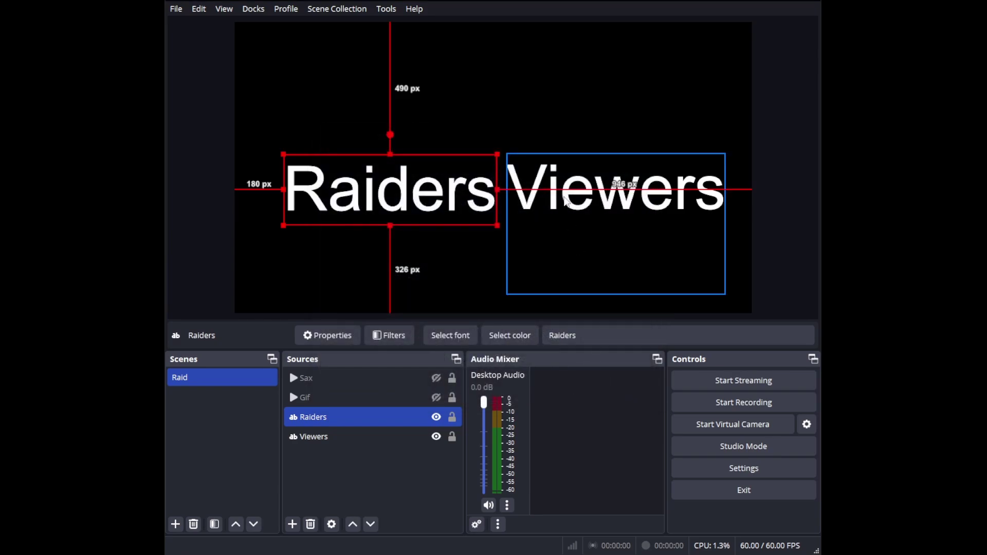
Give the Viewers text the same Scale to inner bounds bounding box type
left_click(566, 201)
right_click(569, 201)
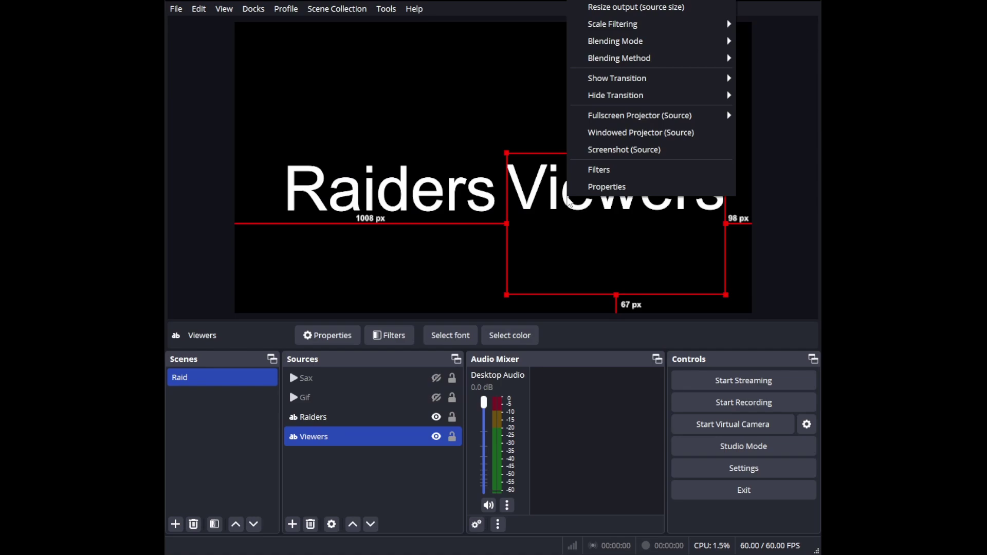
mouse_move(586, 1)
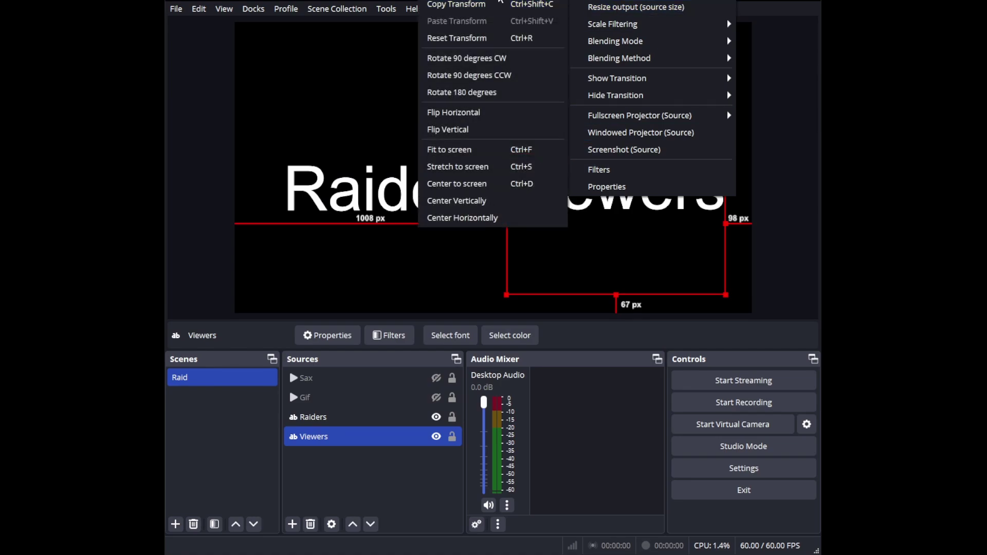
left_click(477, 1)
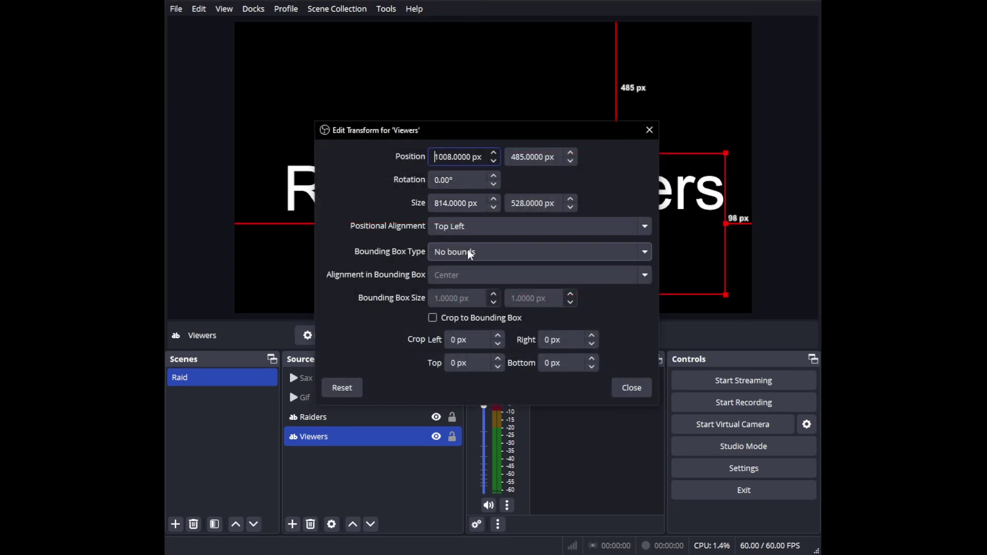
left_click(467, 252)
left_click(469, 293)
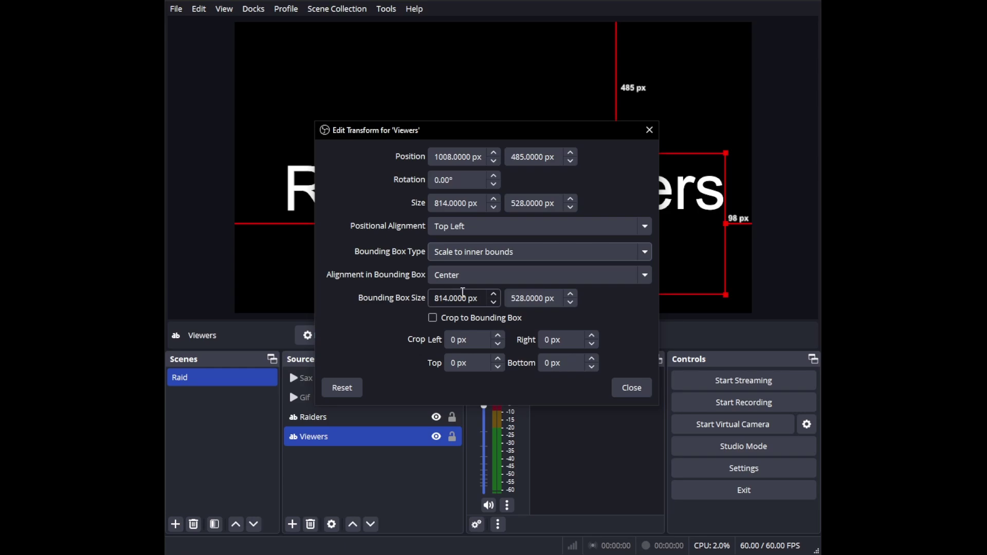
left_click(631, 388)
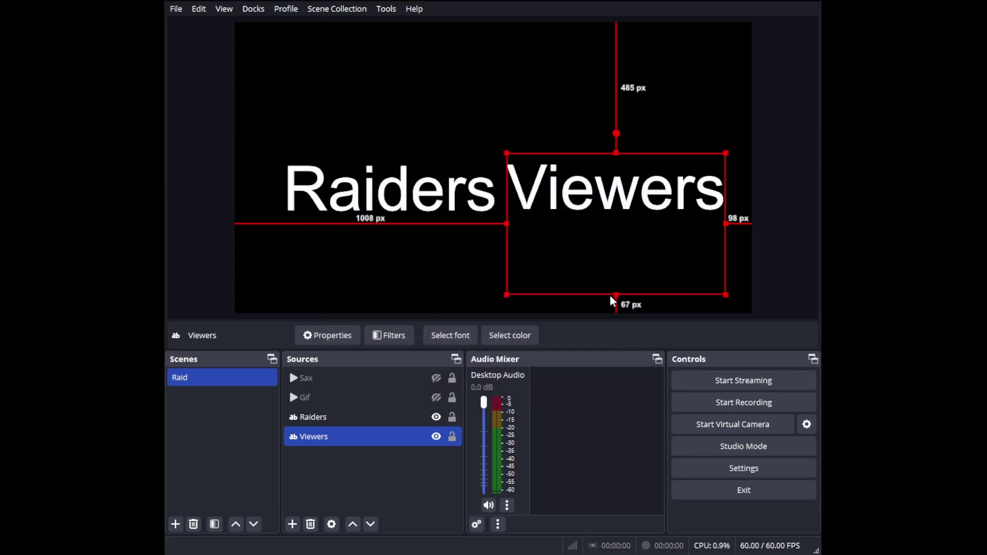
Remove the trailing line break from the Viewers text
double_click(349, 436)
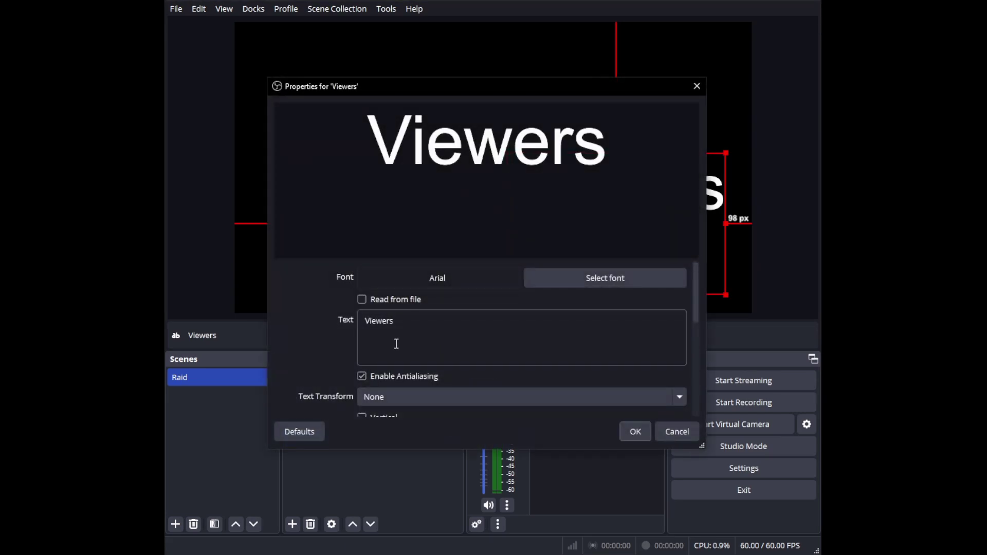
left_click(397, 344)
key("BackSpace")
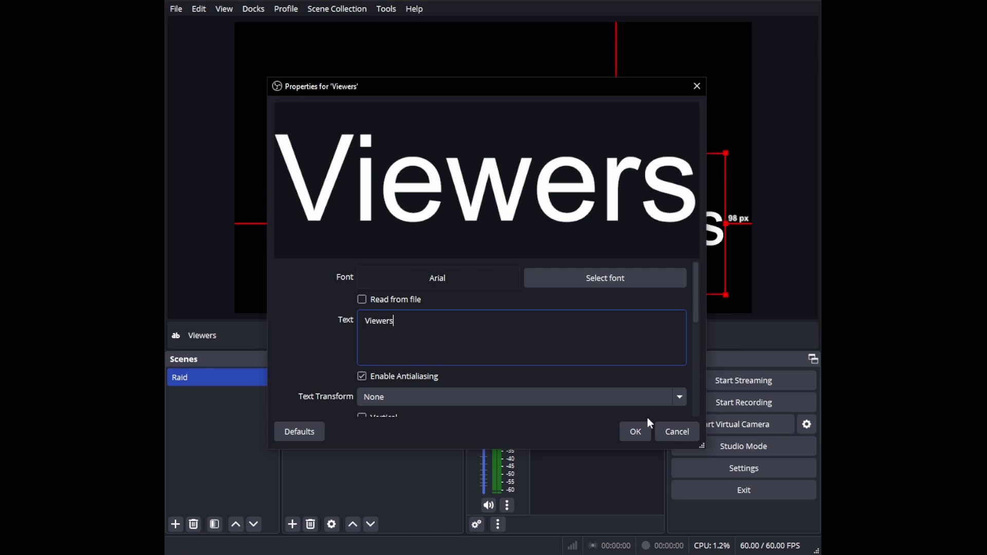
left_click(635, 432)
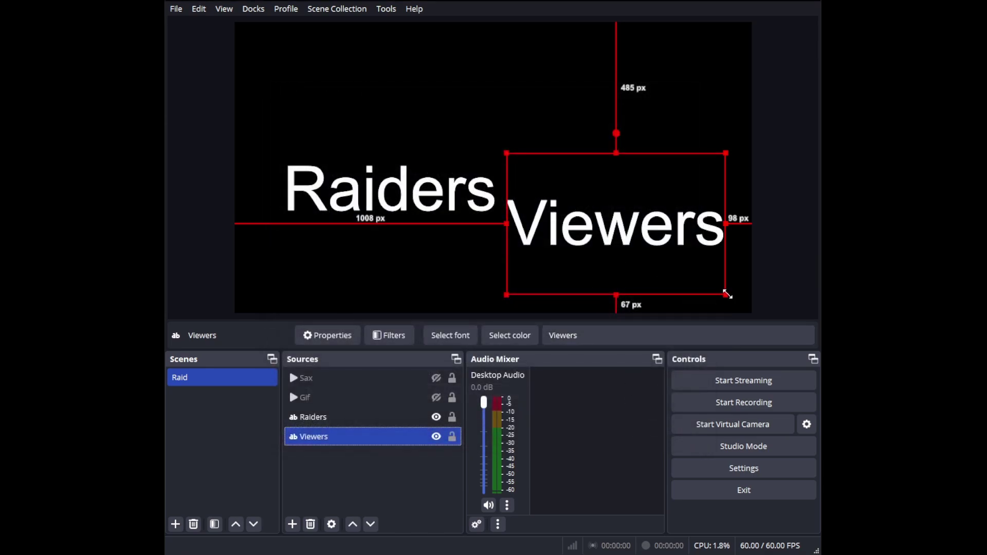
Resize the Raiders and Viewers boxes and centre them side by side
left_click_drag(727, 294, 711, 199)
left_click(489, 226)
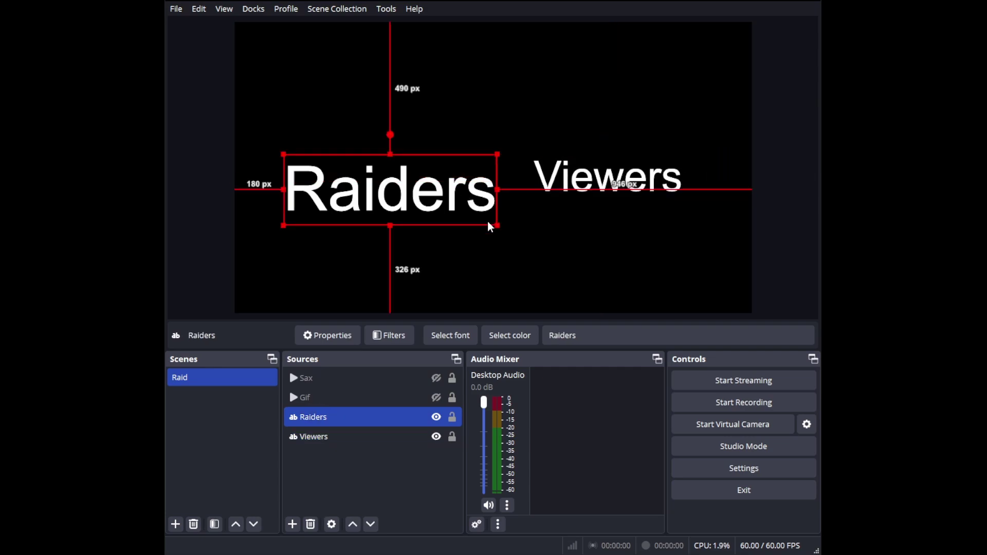
left_click_drag(496, 224, 480, 204)
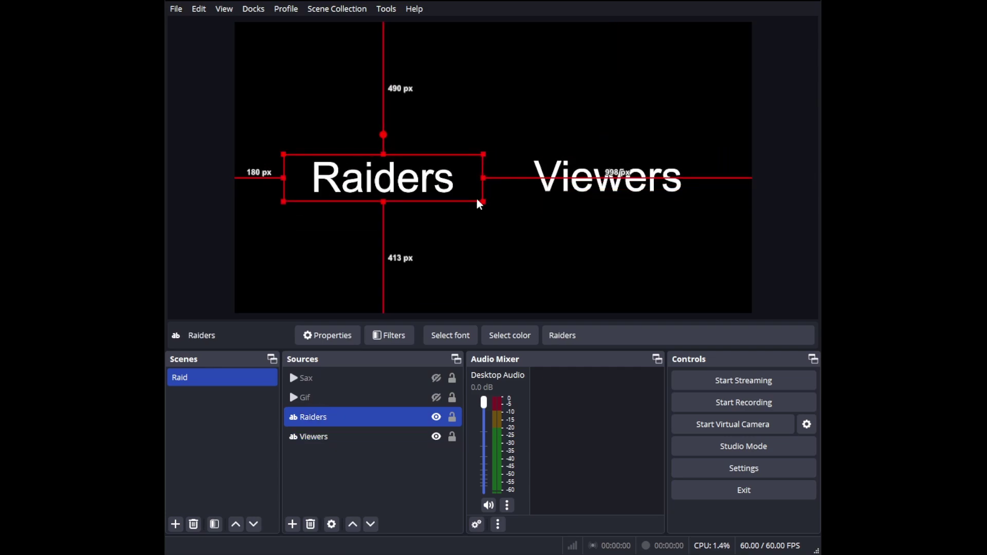
left_click_drag(409, 190, 454, 193)
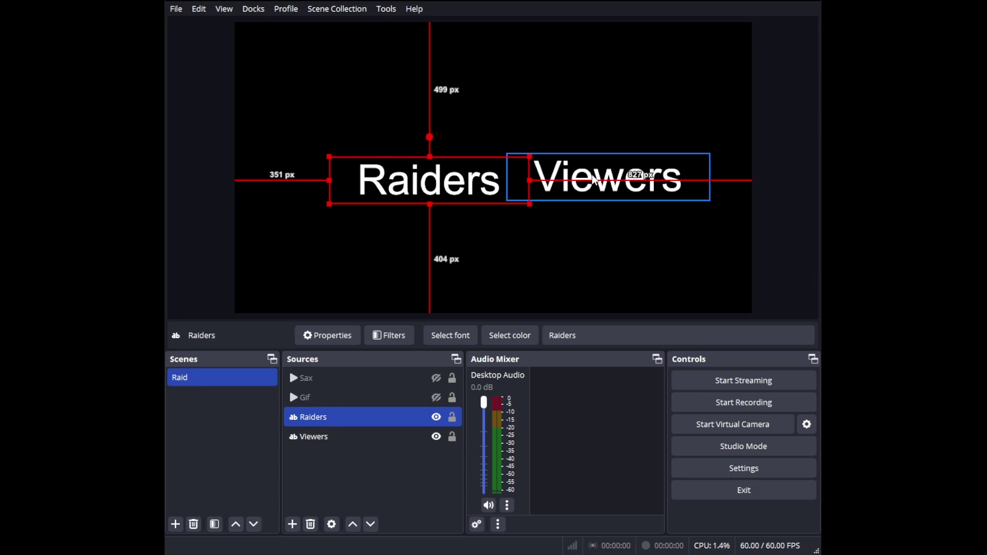
left_click_drag(595, 179, 588, 186)
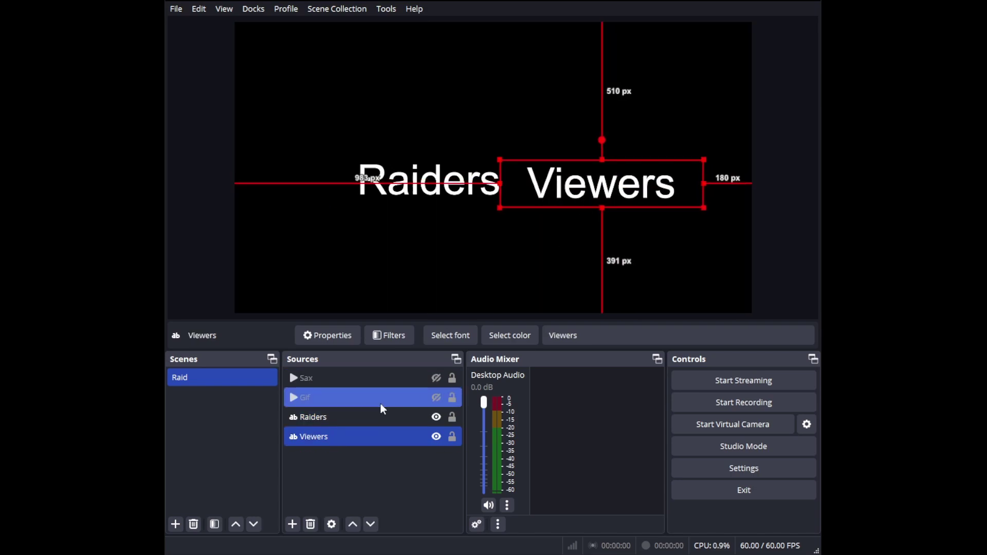
Hide both the Raiders and Viewers text sources
left_click(370, 416, "ctrl")
left_click(436, 417)
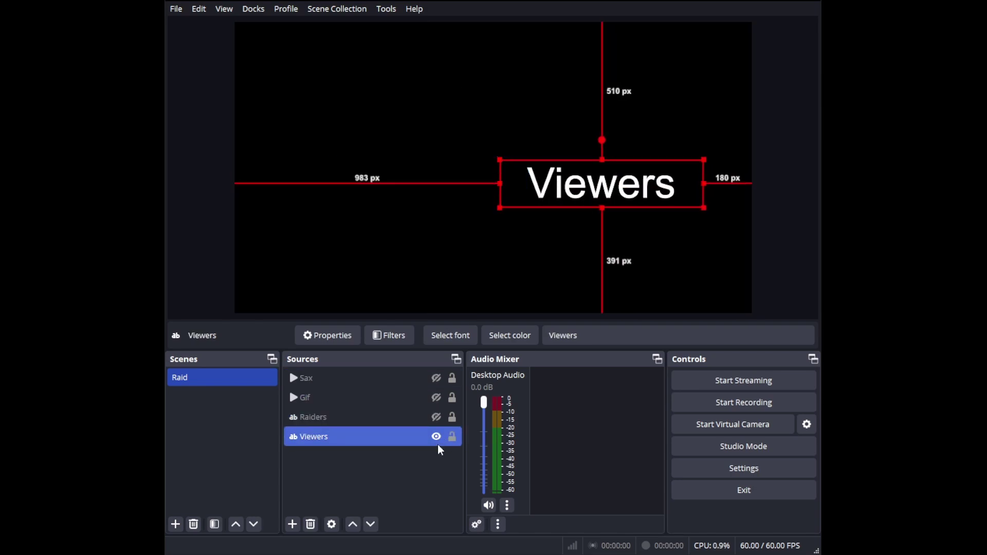
left_click(437, 436)
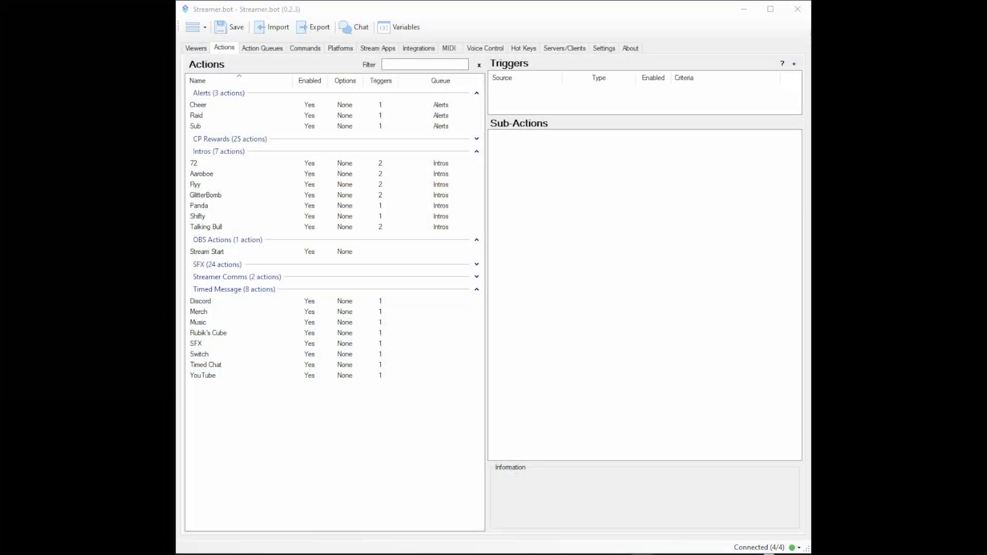
Create an empty 'Raid Tutorial' action, bringing the Alerts group to four actions
right_click(279, 117)
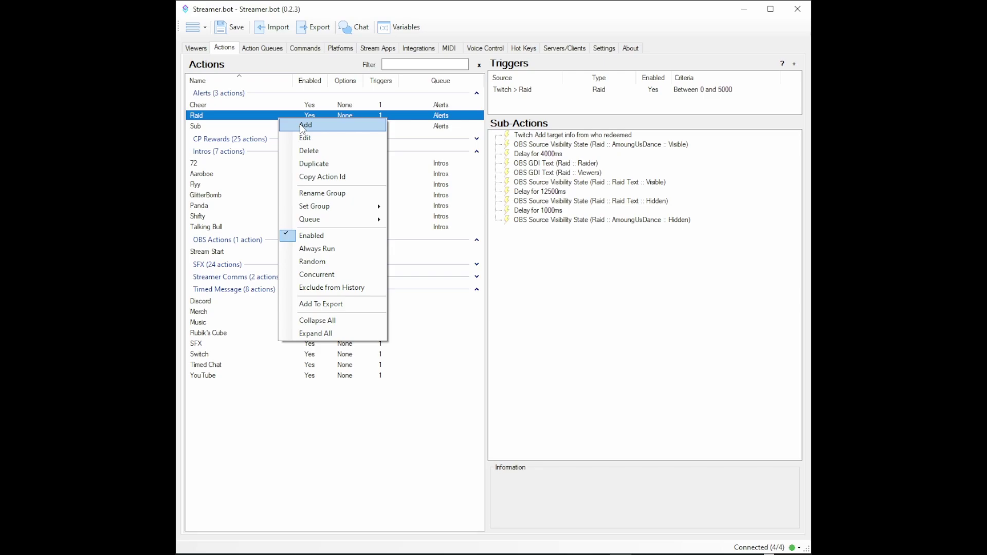
left_click(276, 118)
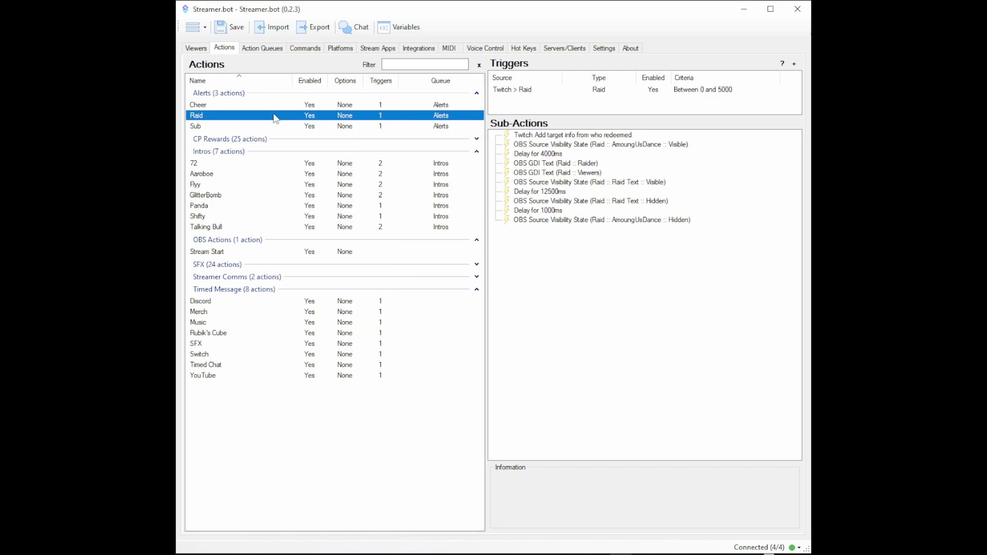
right_click(276, 119)
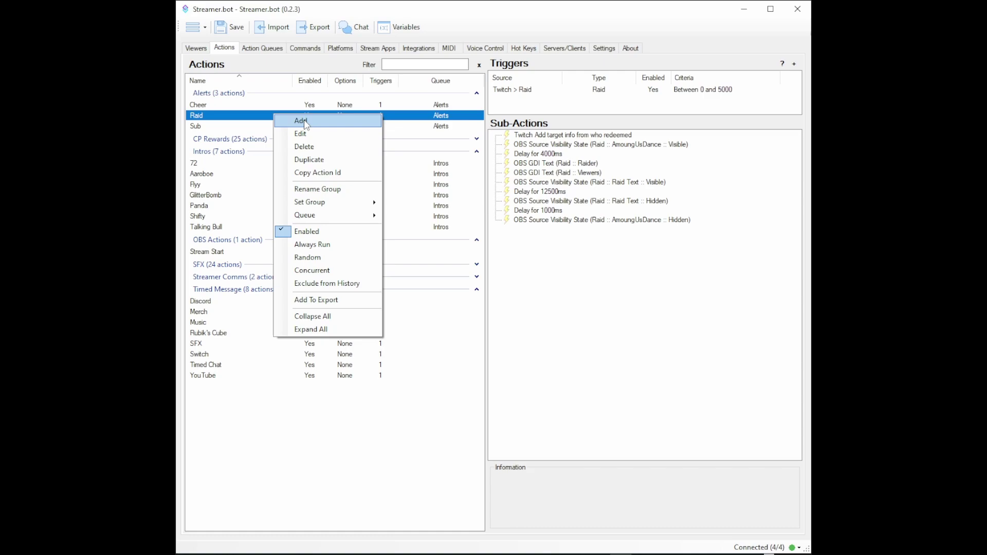
left_click(303, 120)
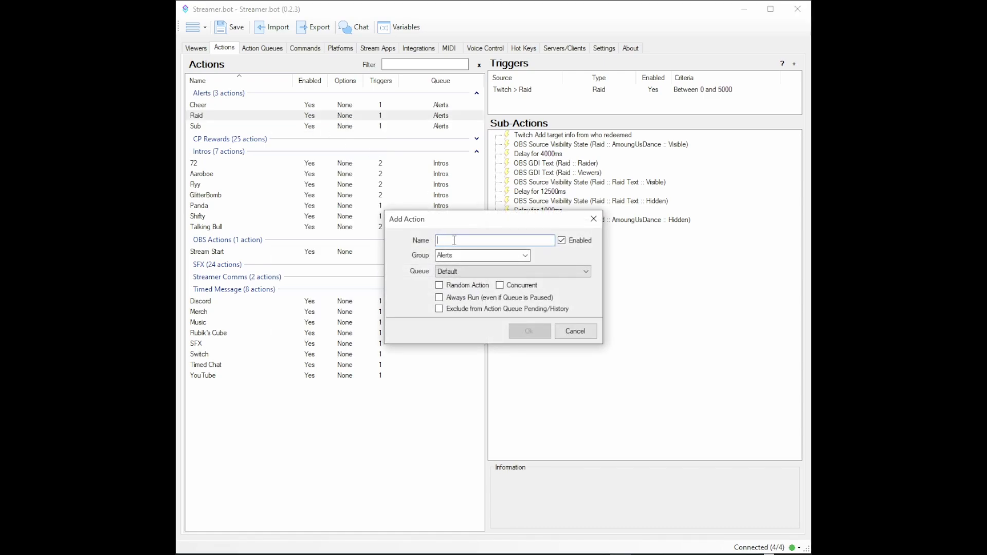
type("Raid Tut")
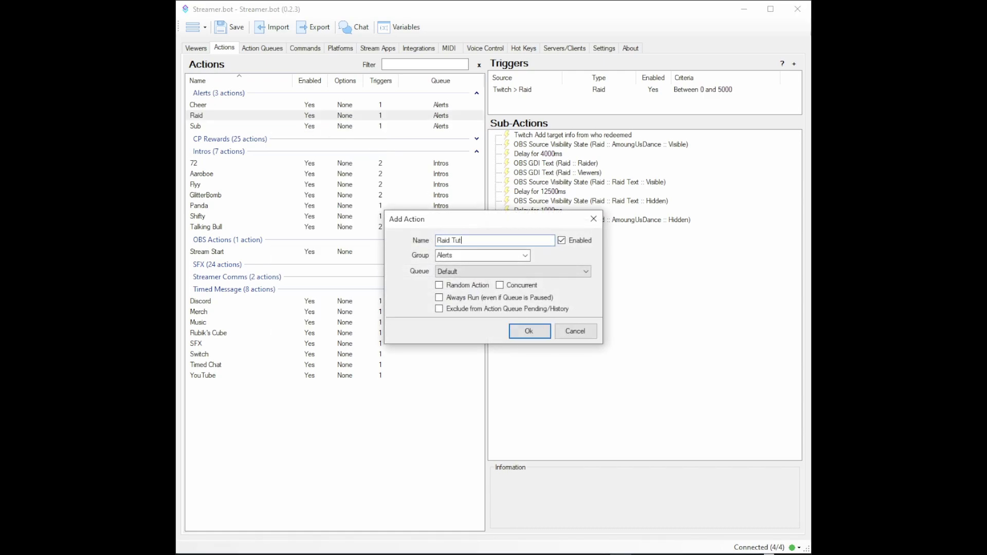
type("orial")
left_click(529, 331)
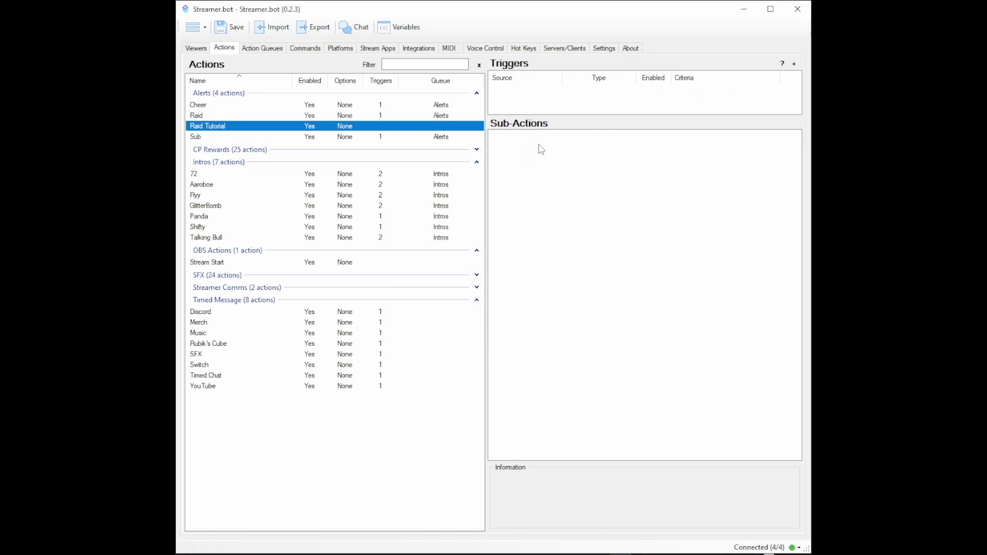
Add a Twitch Add Target Info sub-action with Source Type set to User
right_click(498, 138)
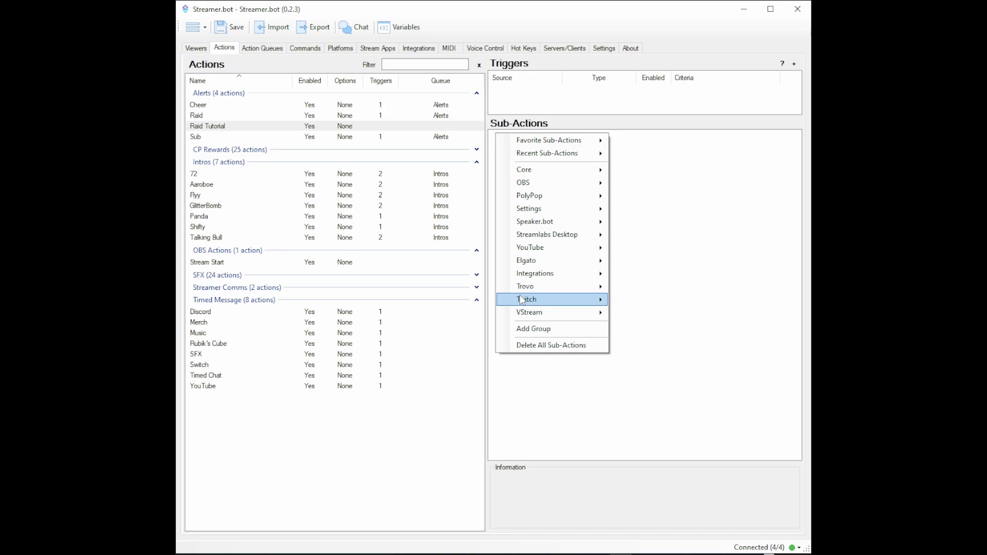
mouse_move(521, 300)
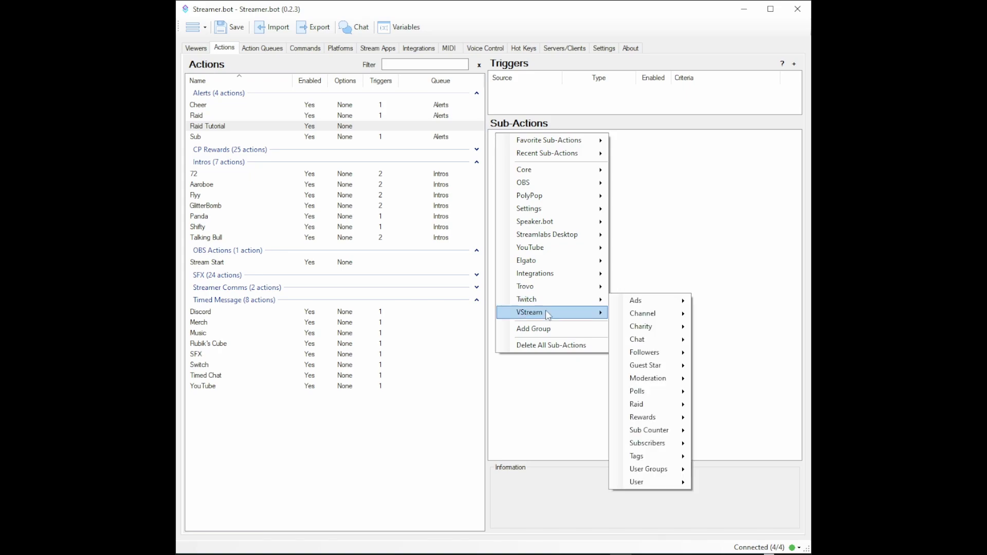
mouse_move(642, 482)
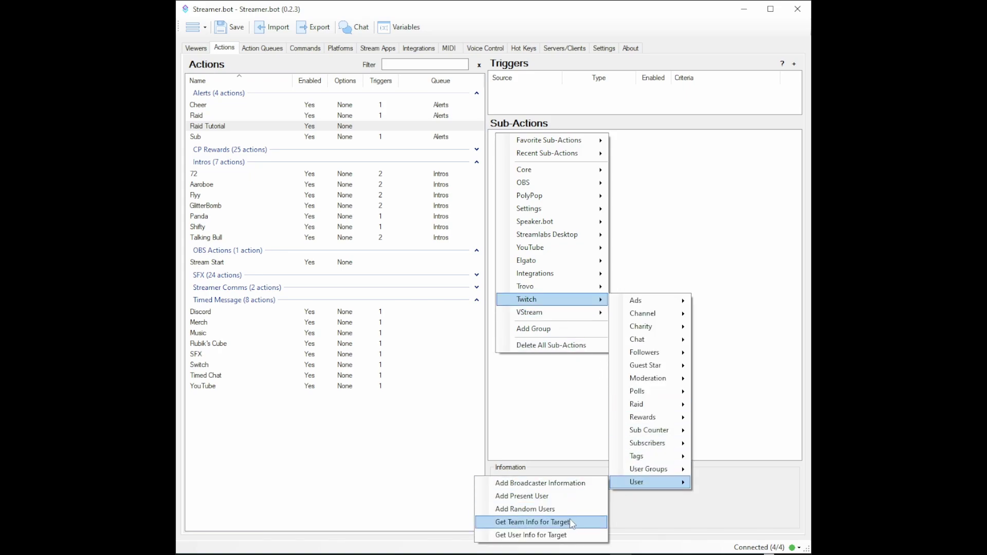
left_click(564, 536)
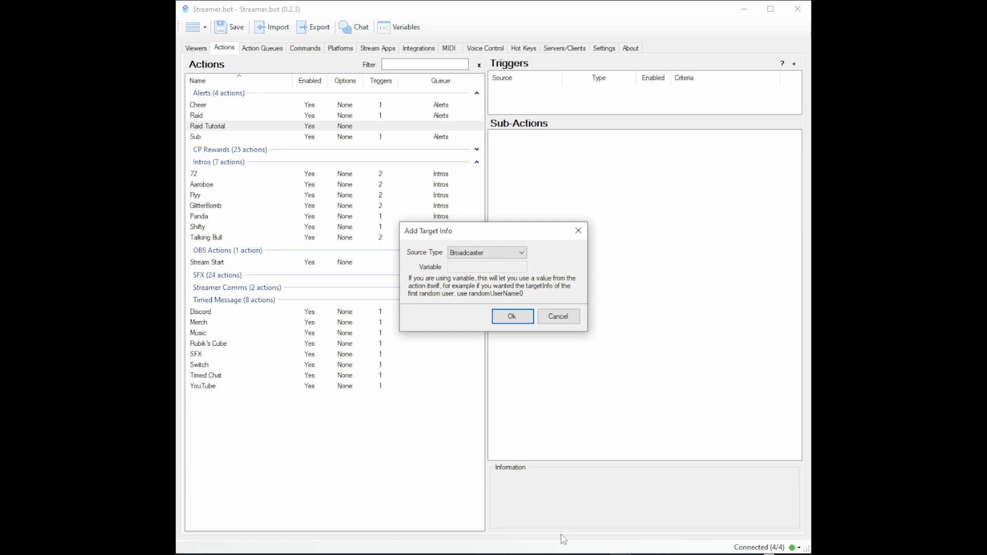
left_click(508, 256)
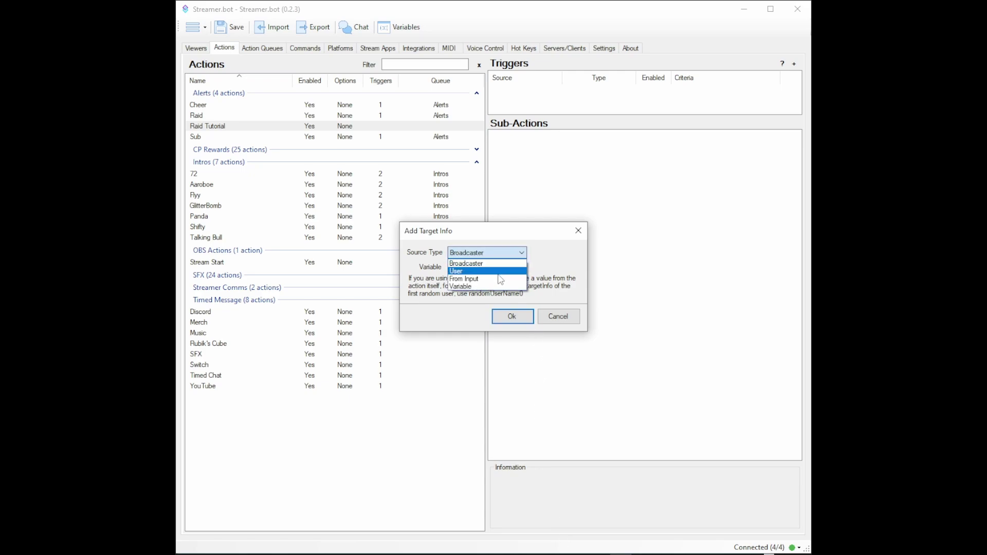
left_click(499, 273)
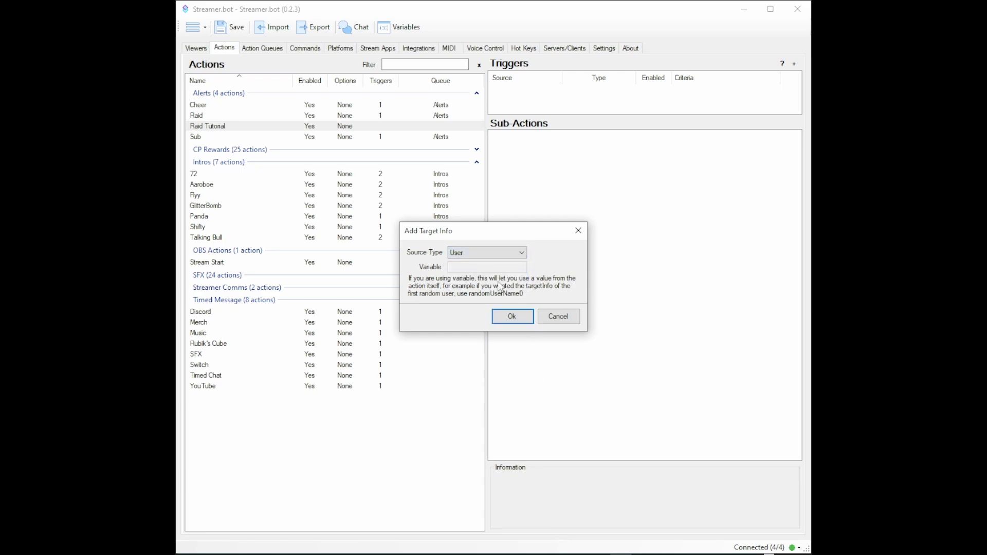
left_click(513, 317)
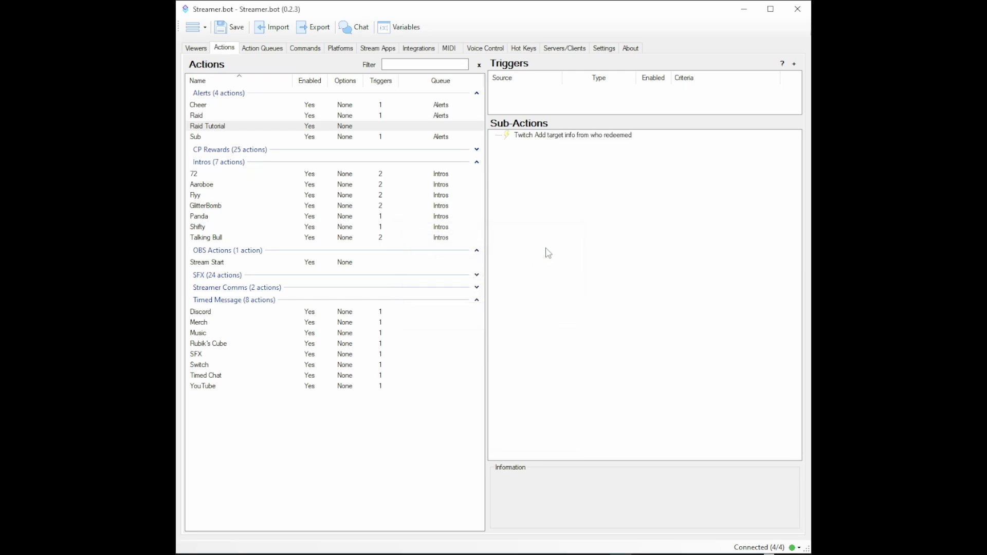
Add a Set Source Visibility State sub-action making the Gif source visible
right_click(518, 148)
mouse_move(563, 199)
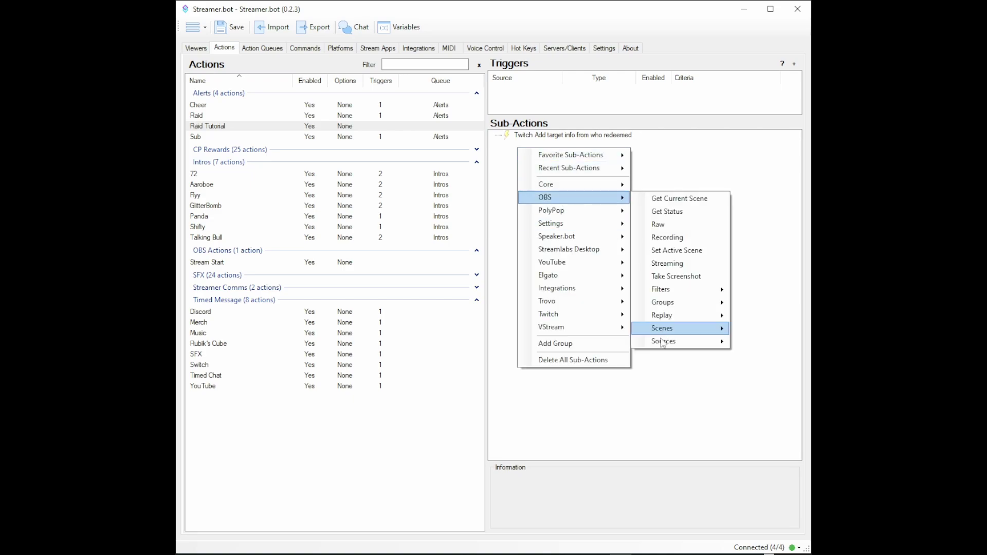
mouse_move(662, 343)
left_click(591, 510)
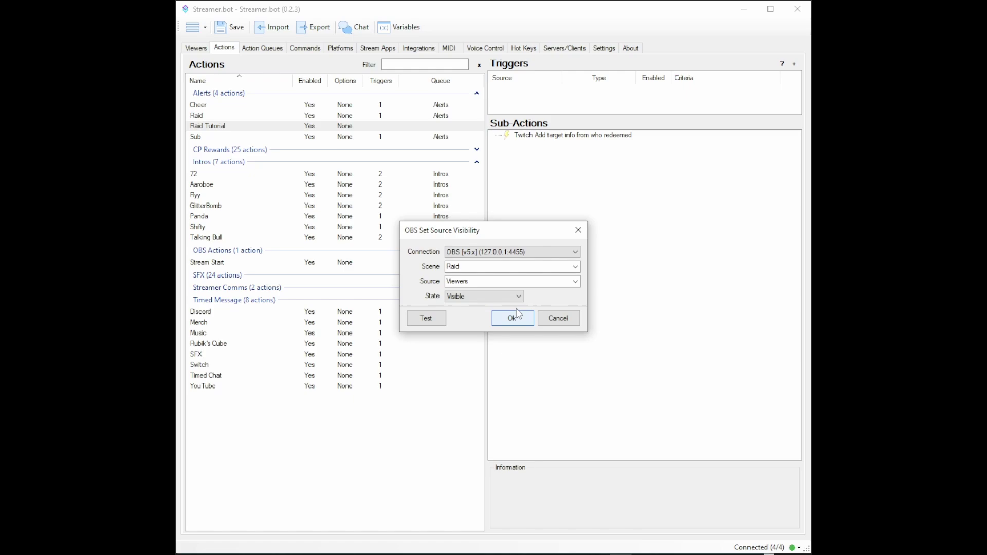
left_click(575, 281)
left_click(547, 311)
left_click(512, 318)
Add another visibility sub-action setting the Sax source visible
right_click(538, 172)
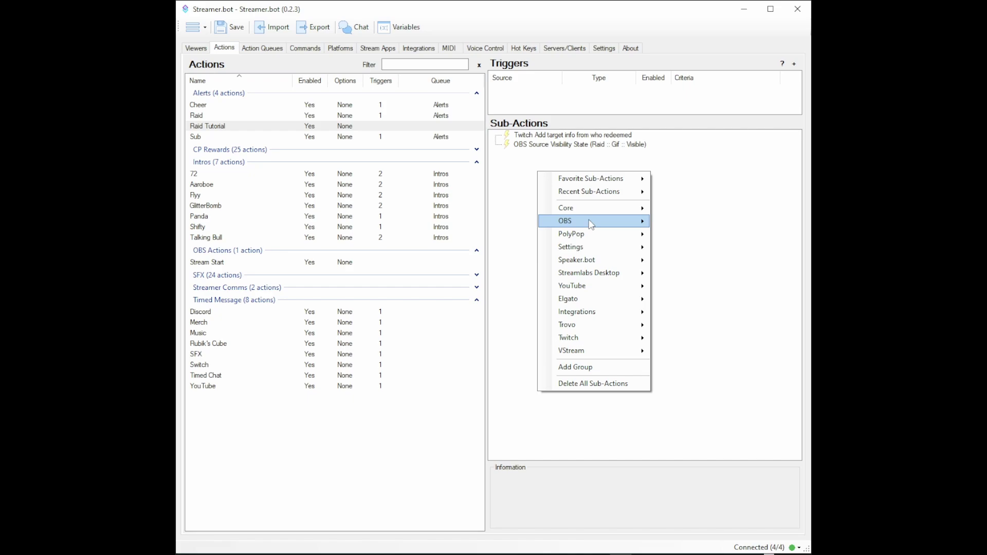
mouse_move(591, 225)
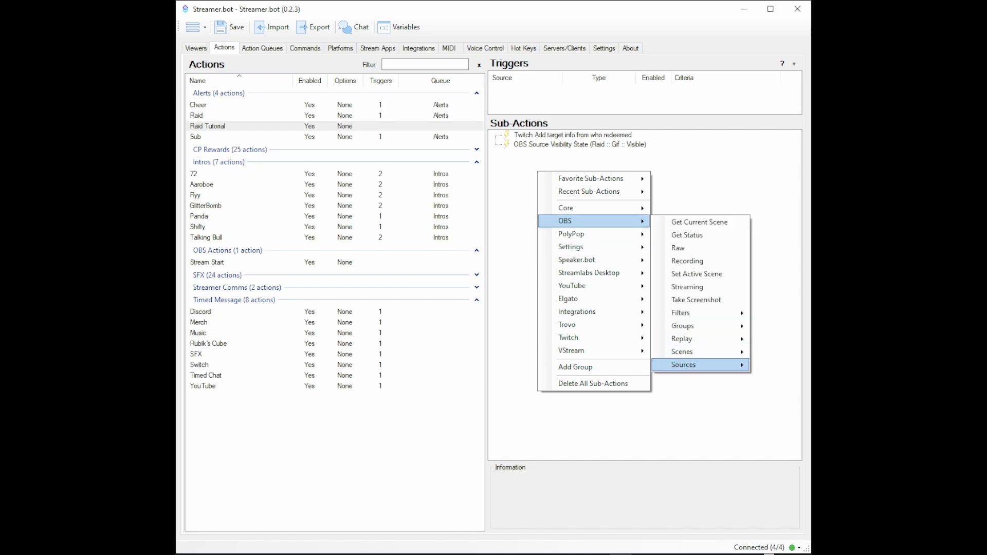
mouse_move(683, 364)
left_click(782, 390)
left_click(575, 281)
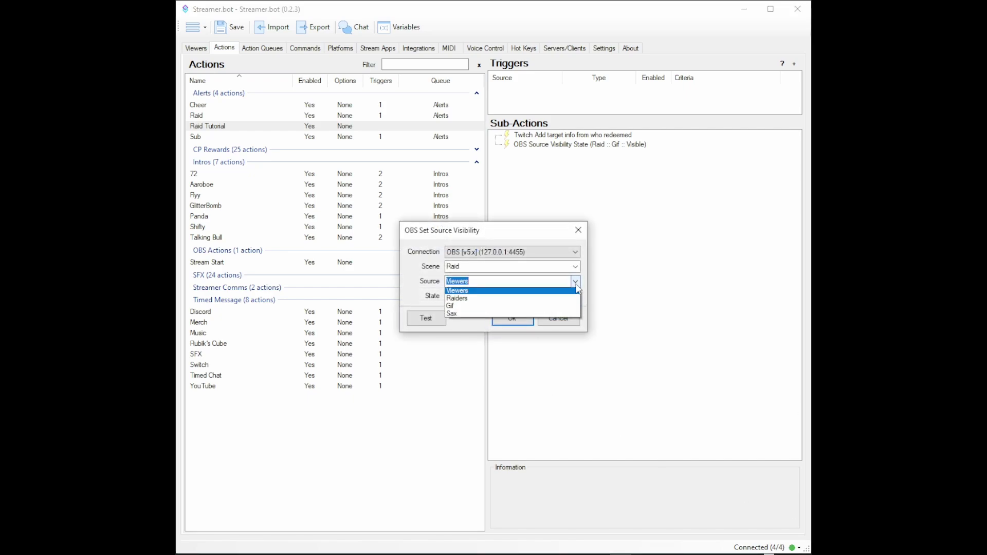
left_click(550, 315)
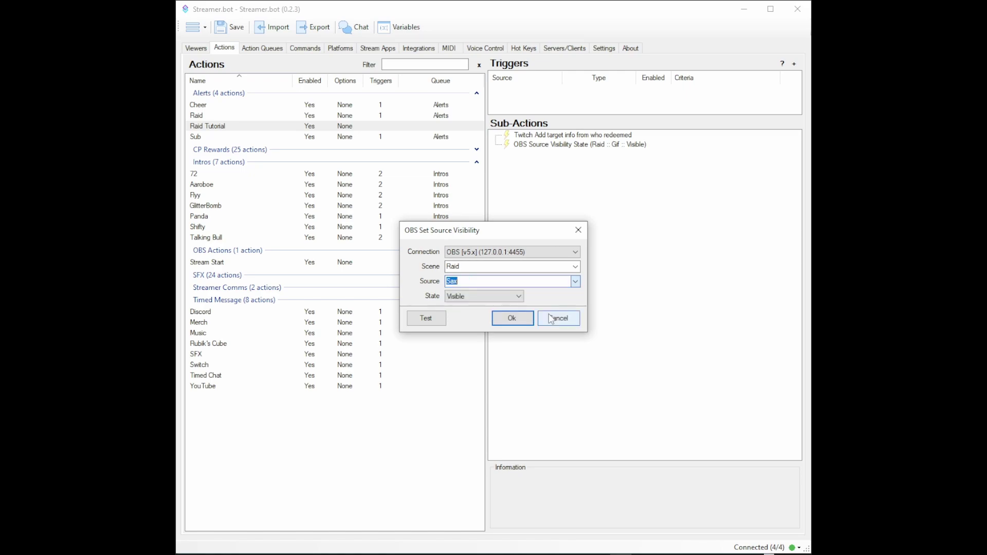
left_click(523, 327)
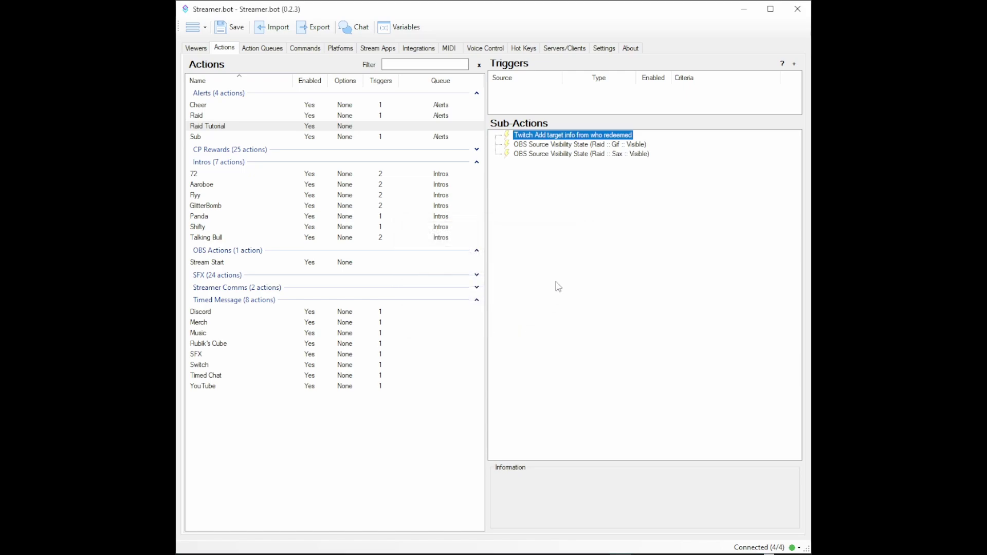
Add a Set GDI Text sub-action writing '%user% is raiding us with' into Raiders
right_click(527, 169)
mouse_move(554, 218)
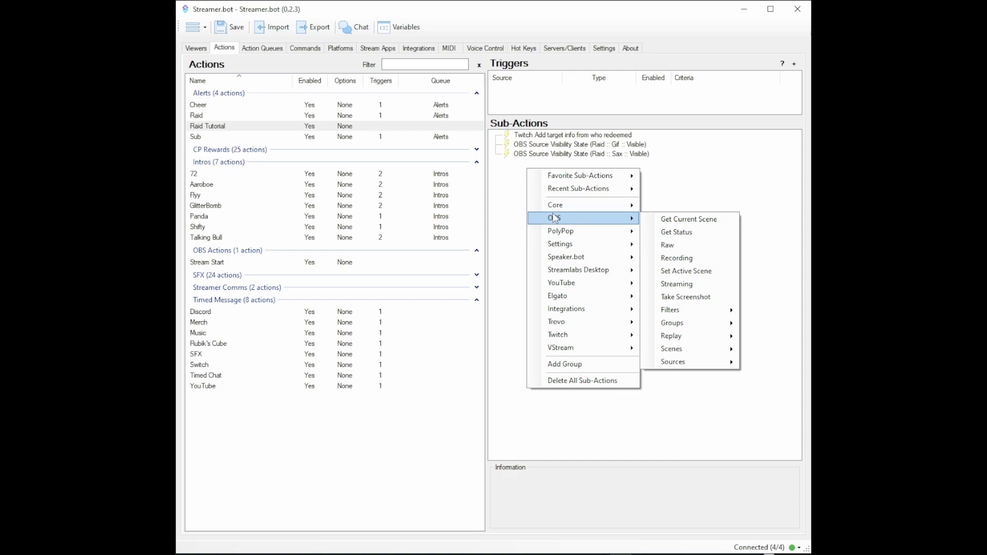
mouse_move(659, 363)
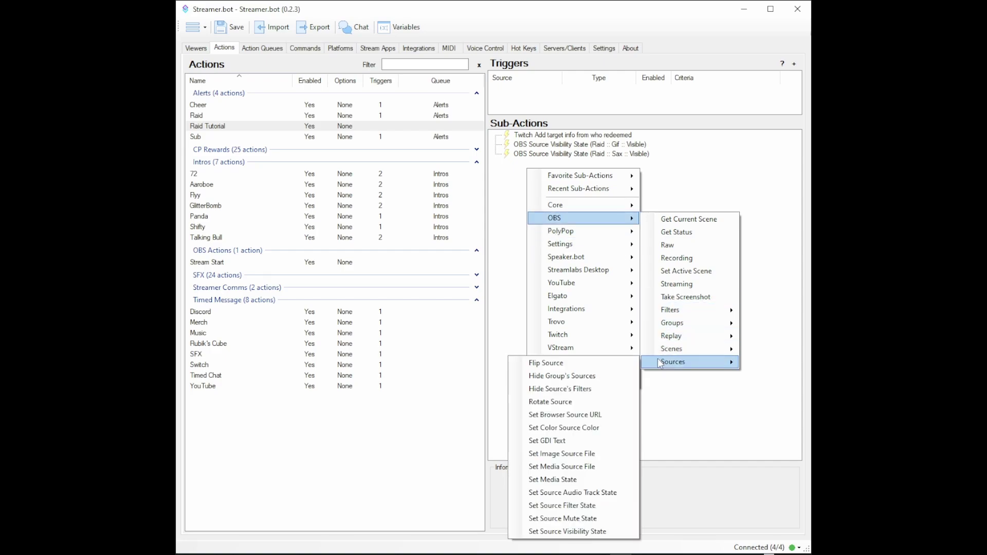
left_click(564, 441)
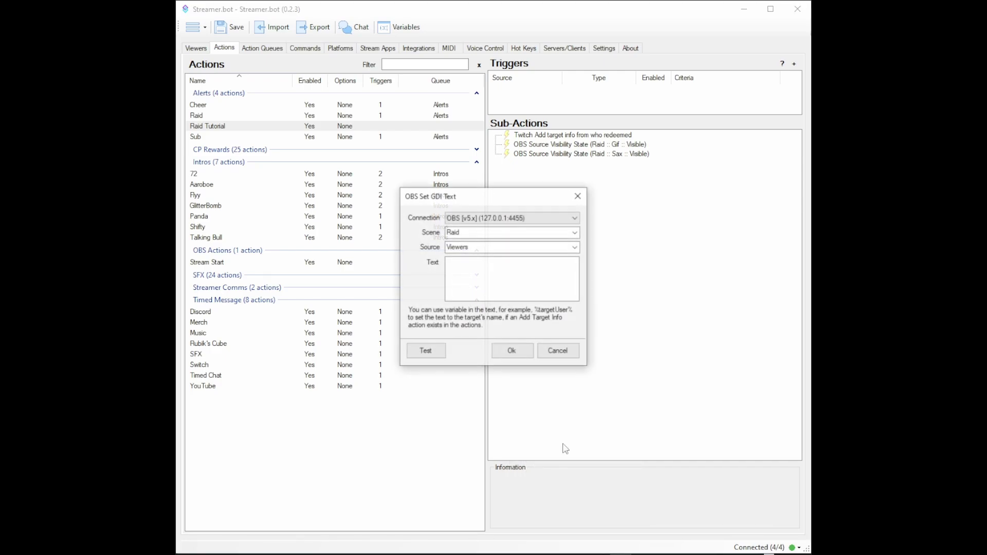
left_click(576, 247)
left_click(556, 265)
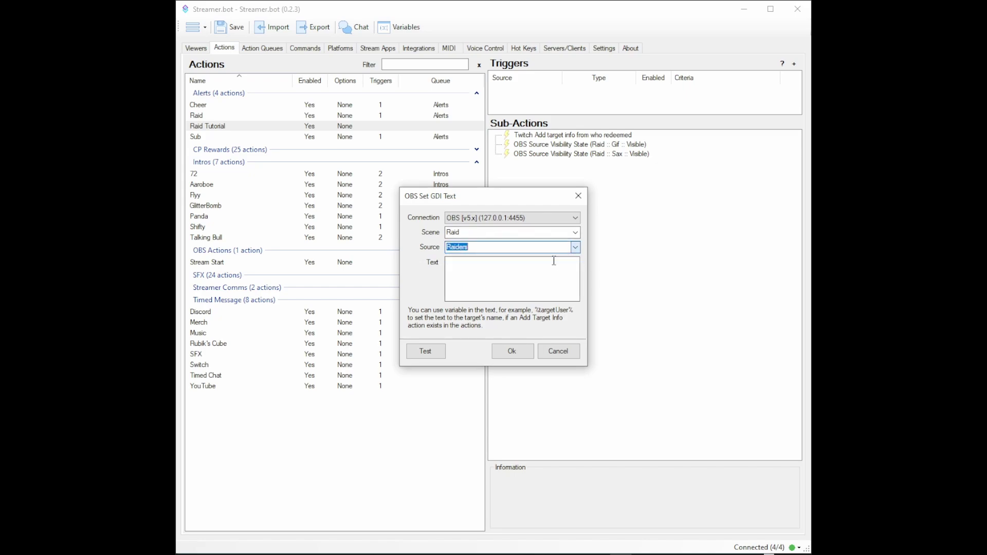
left_click(525, 277)
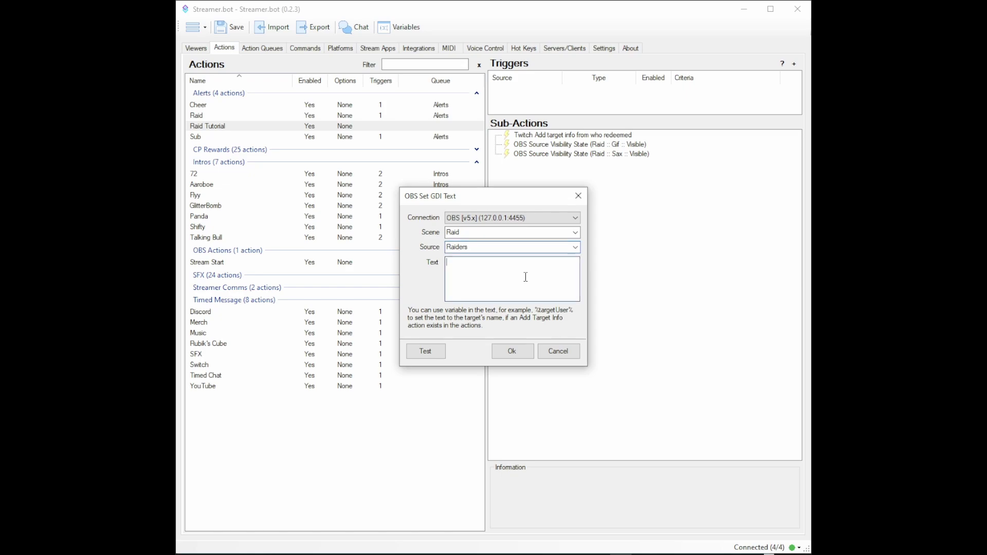
type("%user% is raiding us with")
left_click(512, 351)
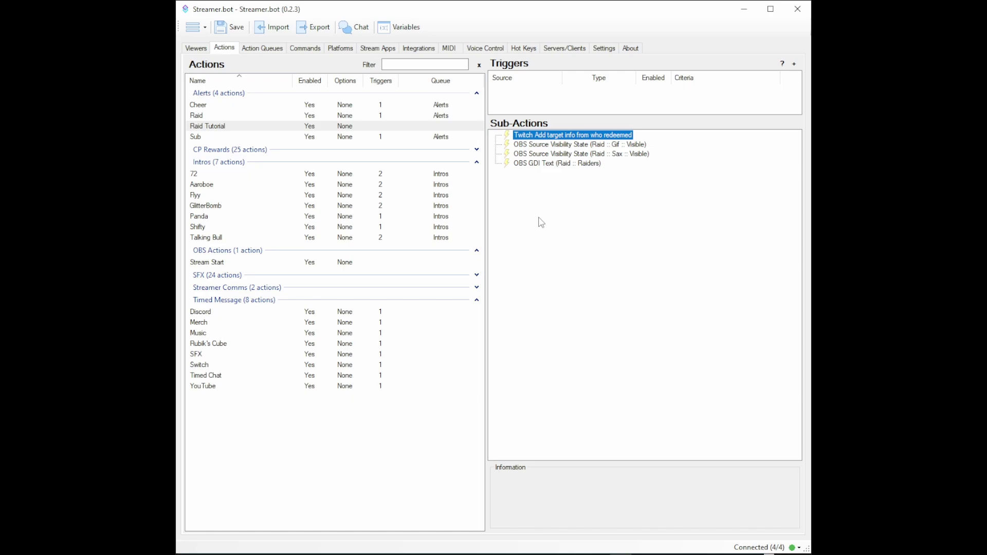
Add a Set GDI Text sub-action giving the Viewers source '%viewers% viewers!!!'
right_click(547, 181)
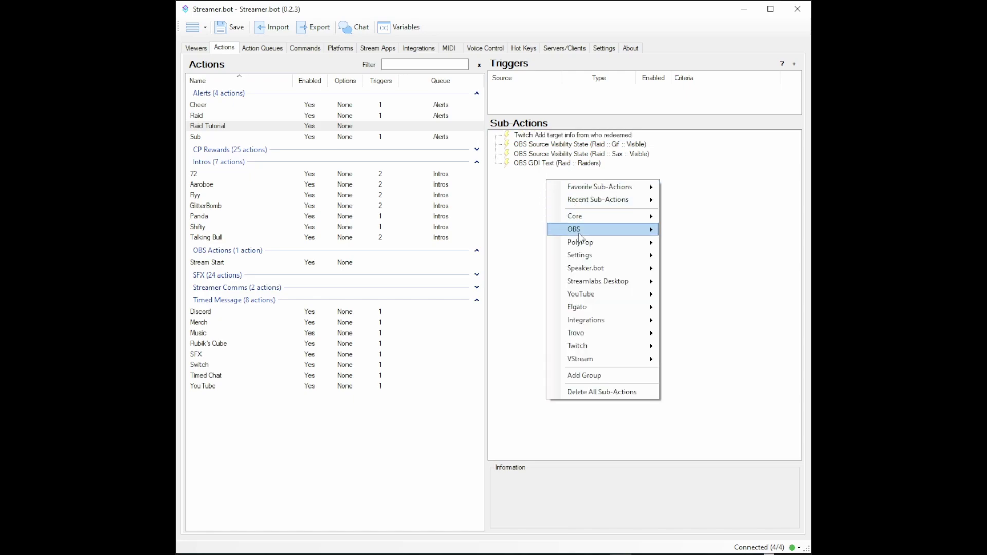
mouse_move(579, 232)
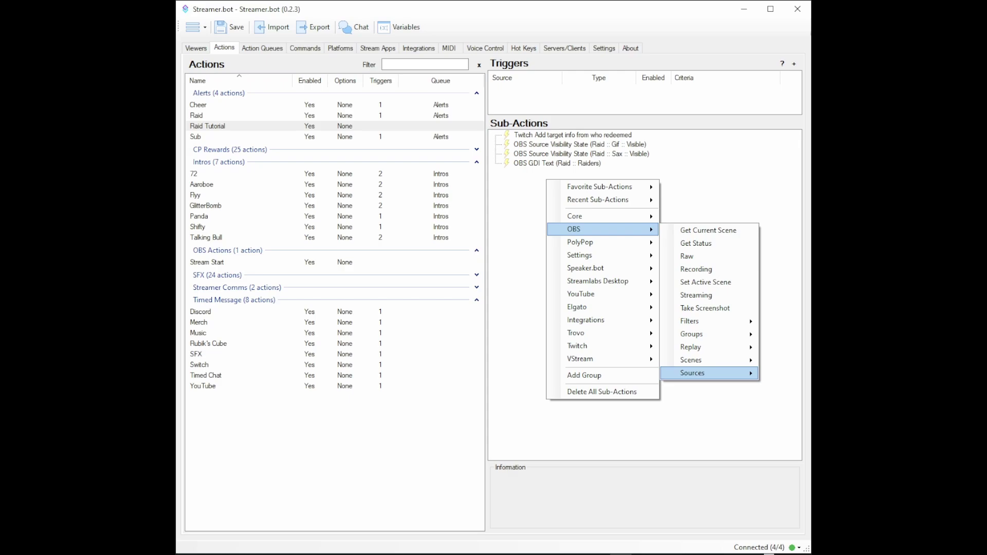
left_click(678, 364)
left_click(574, 247)
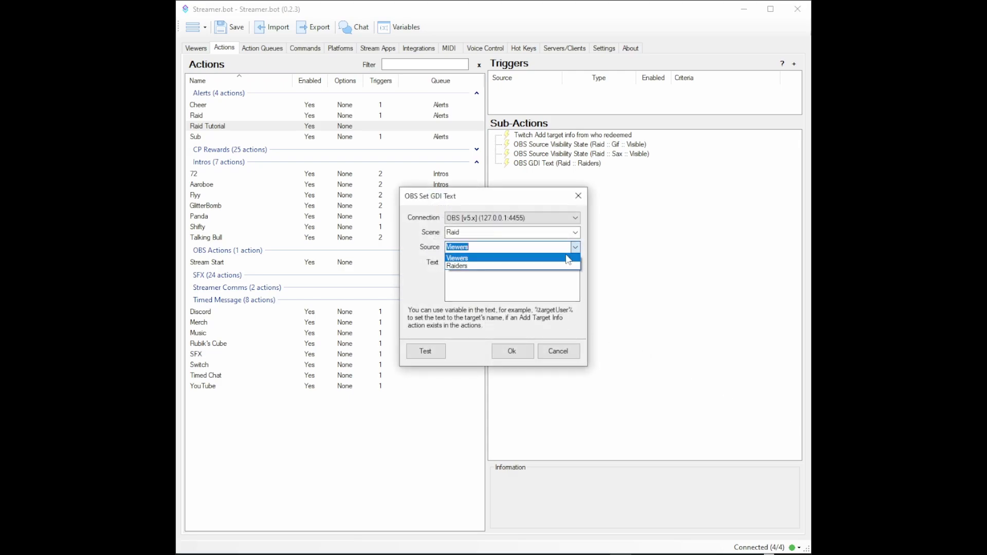
left_click(567, 258)
left_click(526, 270)
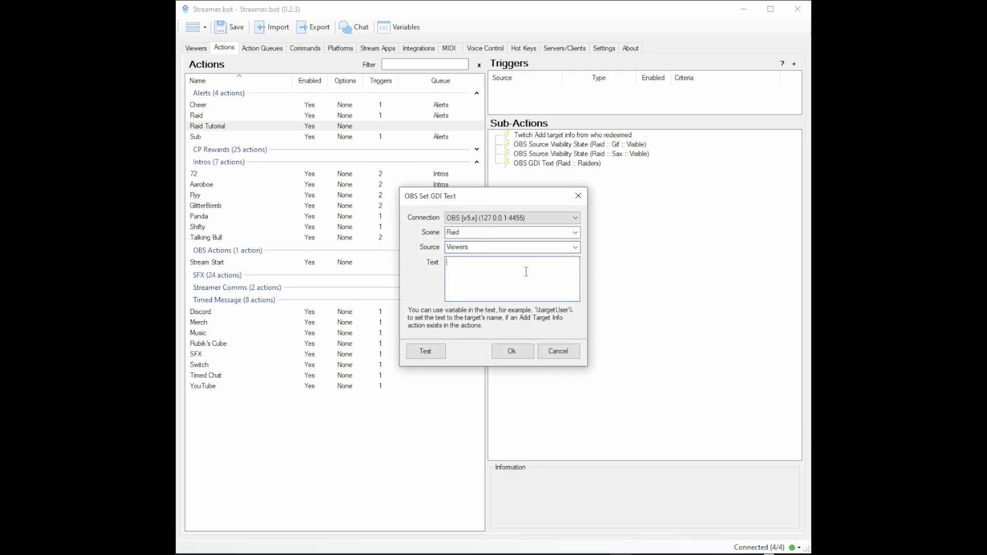
type("%vuewers%")
key("BackSpace")
key("BackSpace")
key("BackSpace")
key("BackSpace")
key("BackSpace")
key("BackSpace")
key("BackSpace")
key("BackSpace")
key("BackSpace")
type("% viewers% viewers!!!")
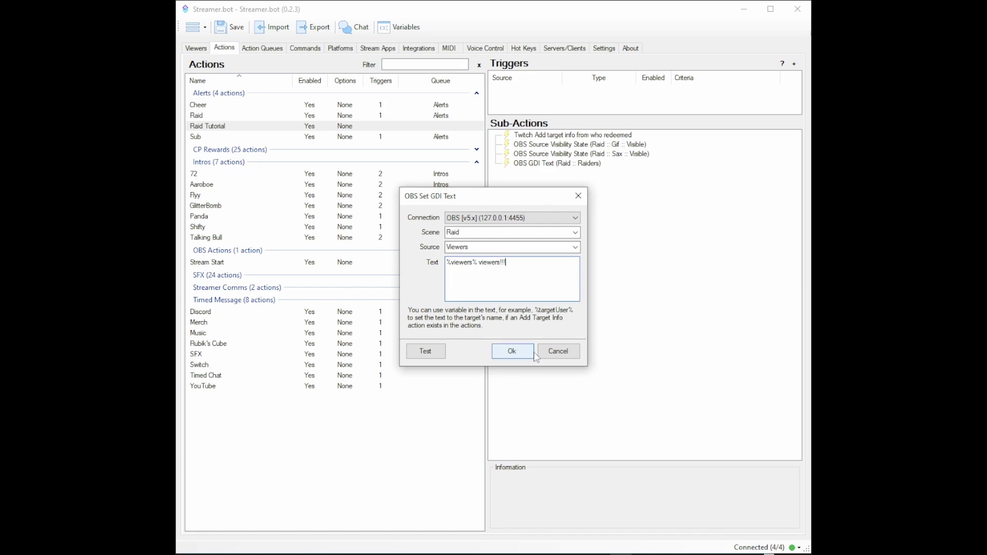
left_click(514, 353)
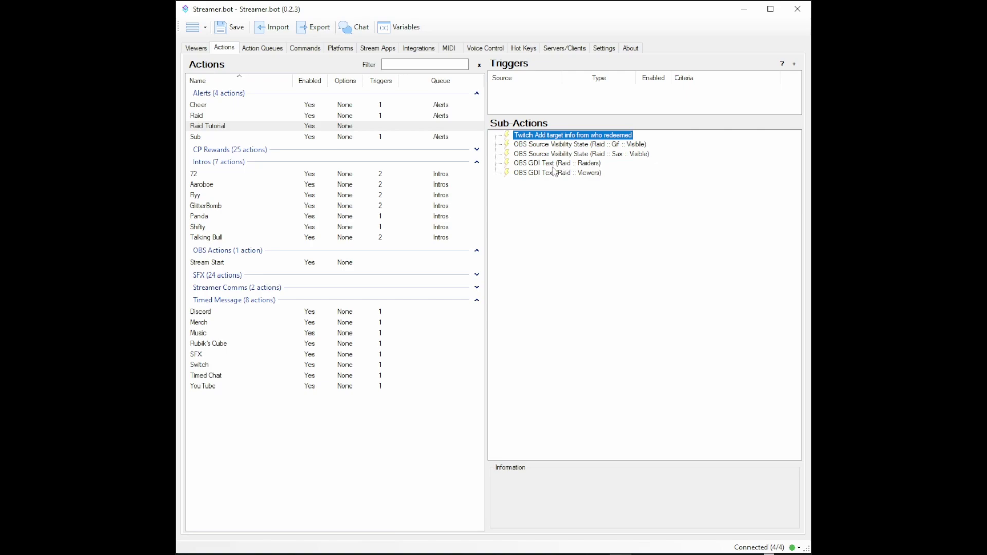
Add a Set Source Visibility State sub-action making Raiders visible
right_click(533, 188)
mouse_move(560, 236)
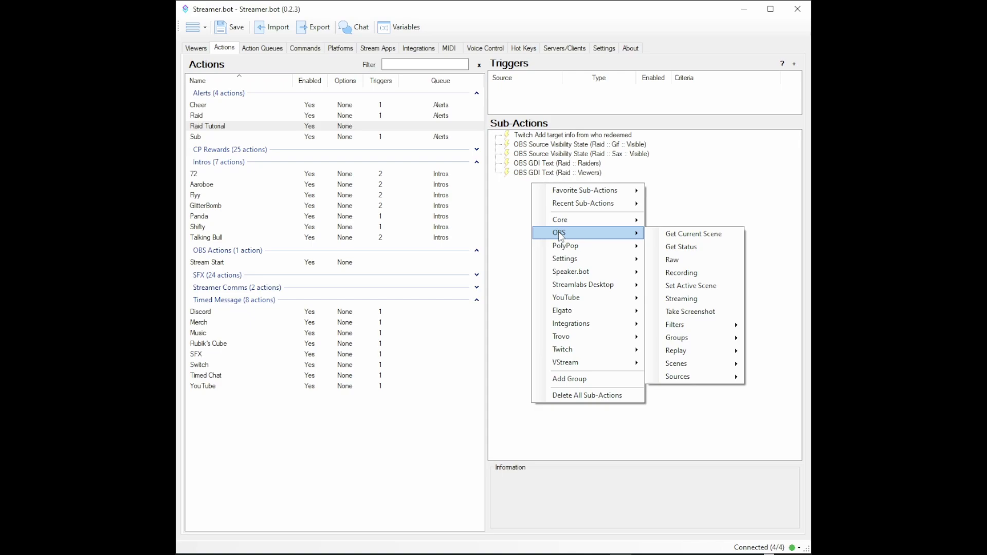
mouse_move(689, 375)
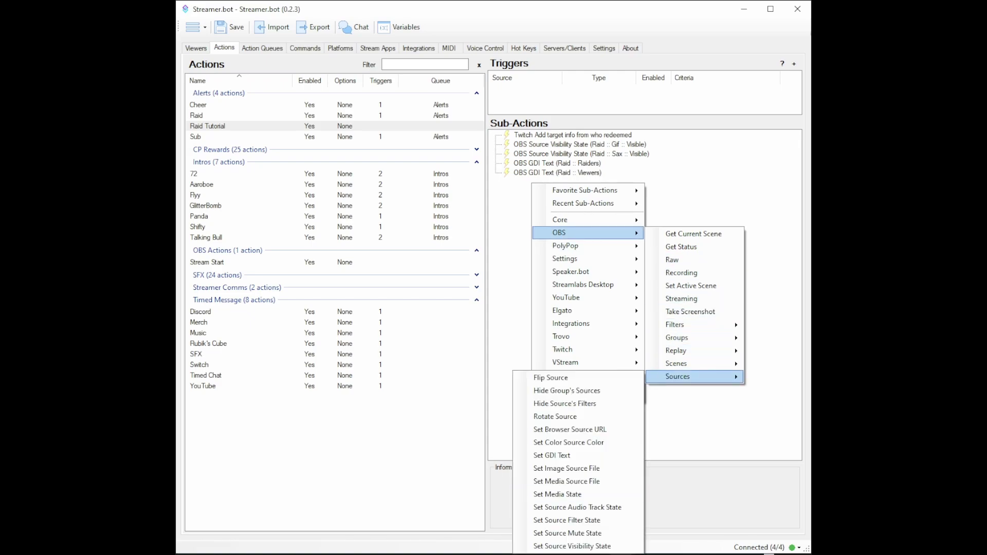
left_click(571, 545)
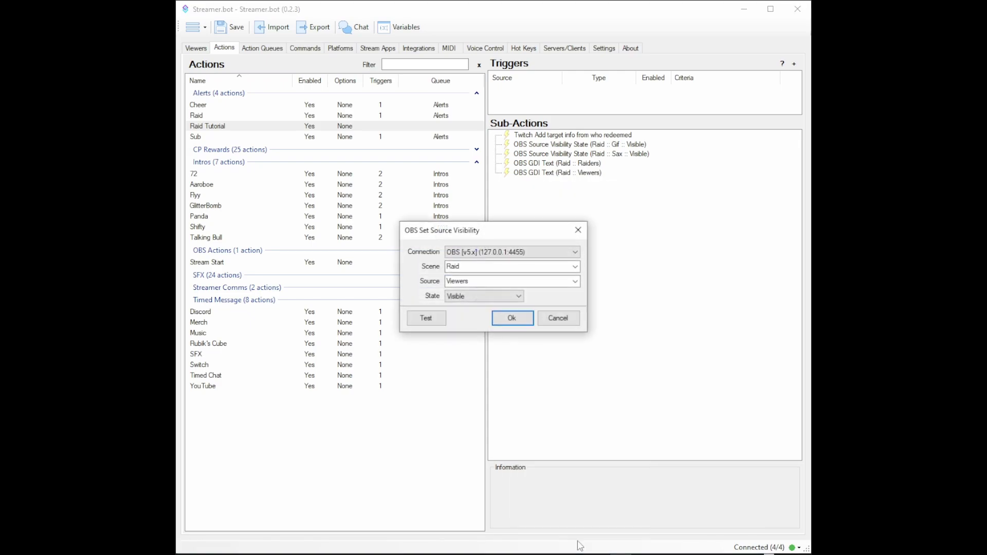
left_click(575, 281)
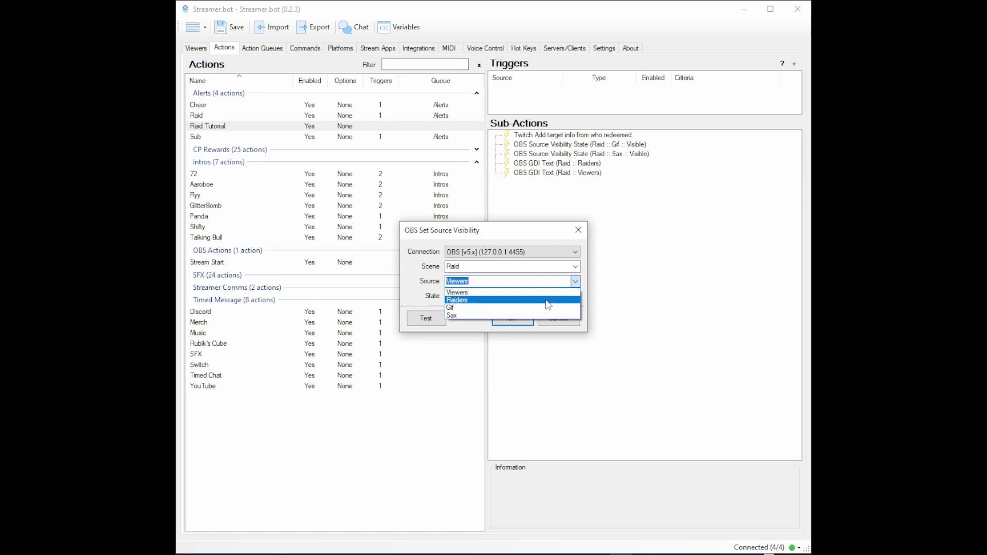
left_click(546, 301)
left_click(513, 318)
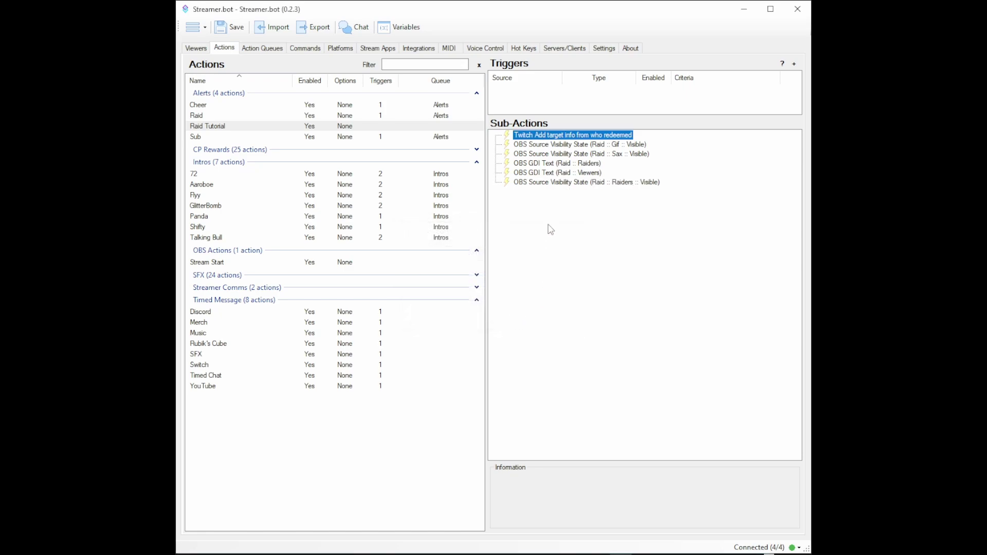
Add a second visibility sub-action setting the Viewers source visible
right_click(542, 196)
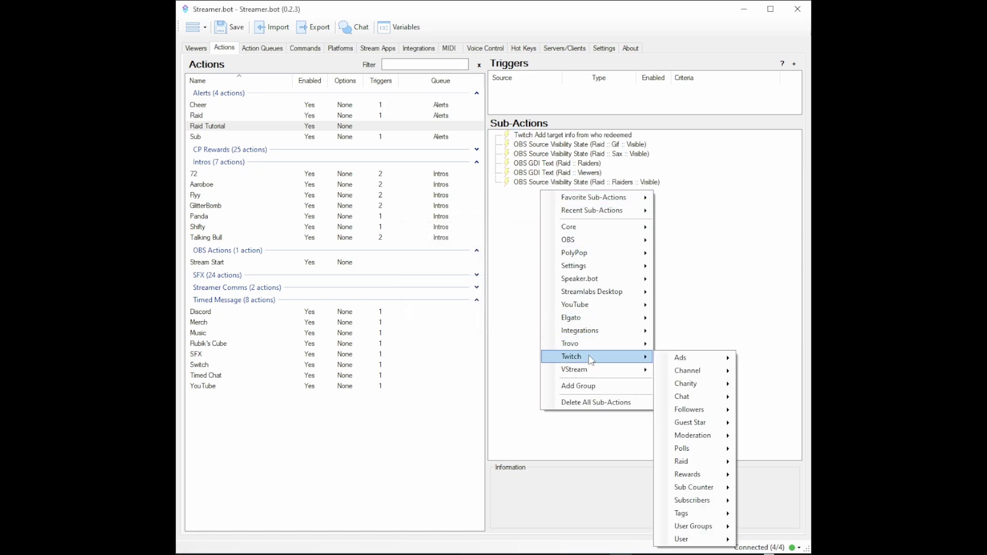
mouse_move(593, 245)
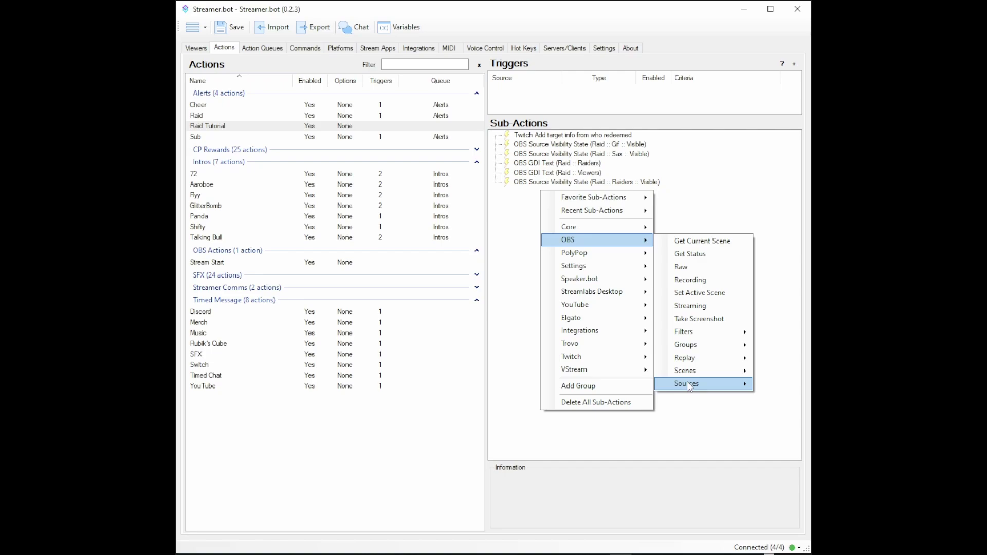
left_click(792, 395)
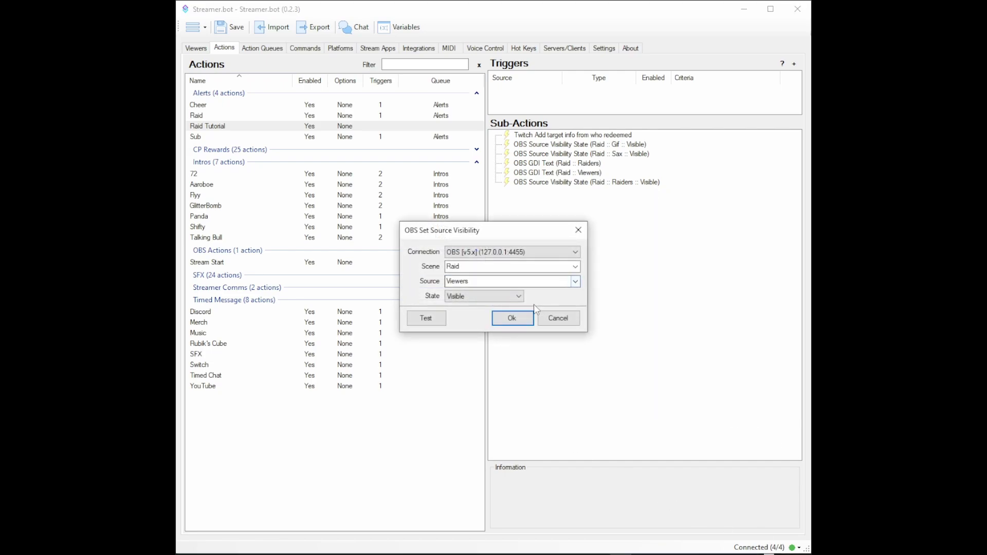
left_click(513, 318)
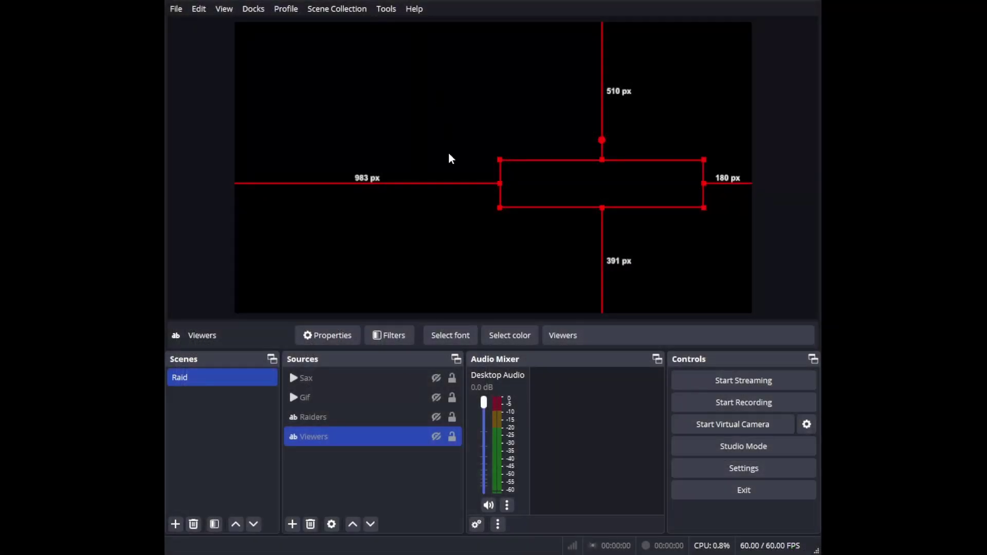
left_click(359, 398, "ctrl")
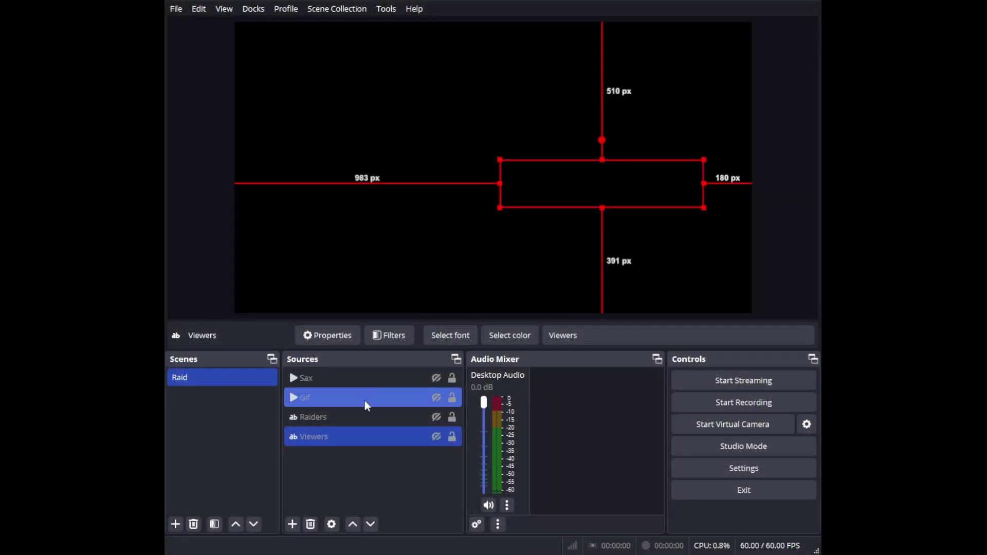
left_click(361, 382)
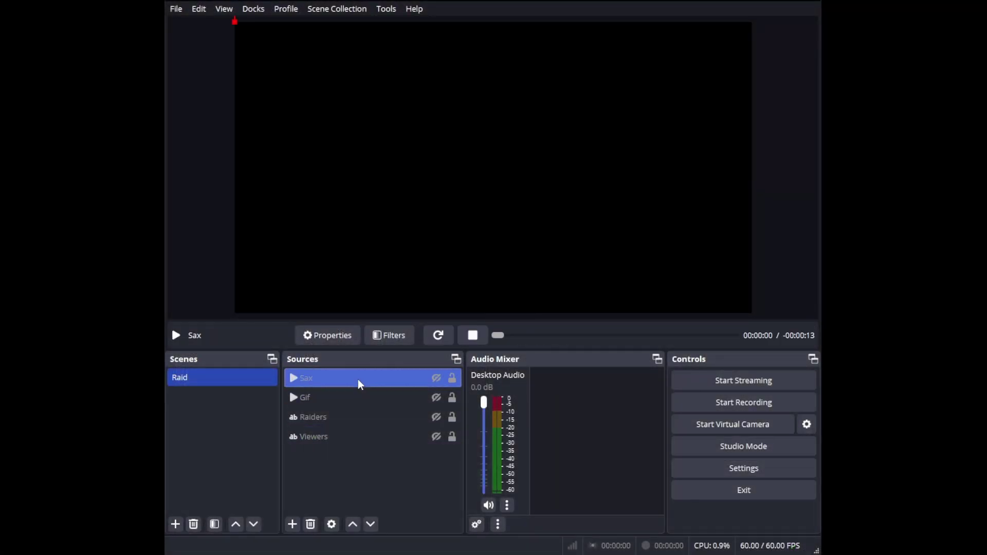
left_click(346, 397, "ctrl")
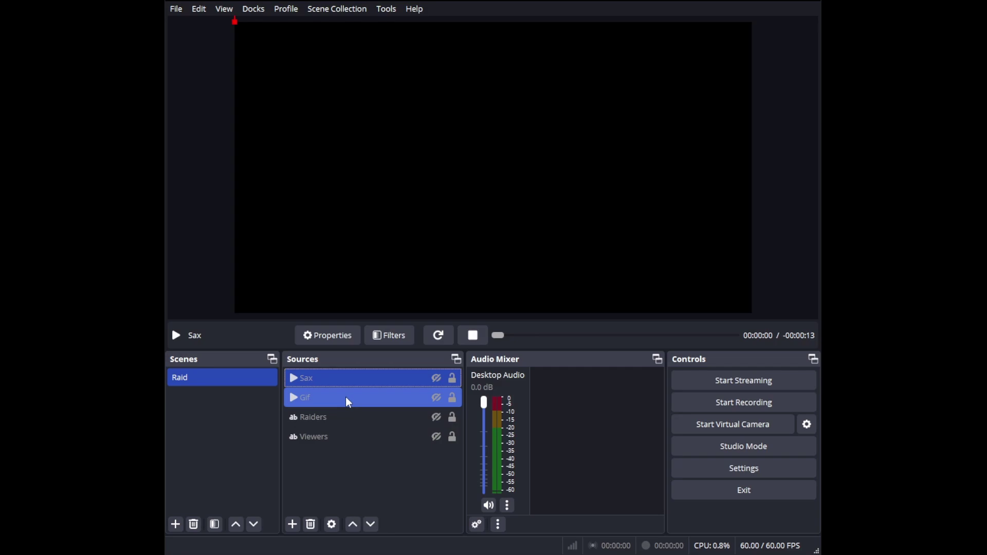
left_click(346, 397, "ctrl")
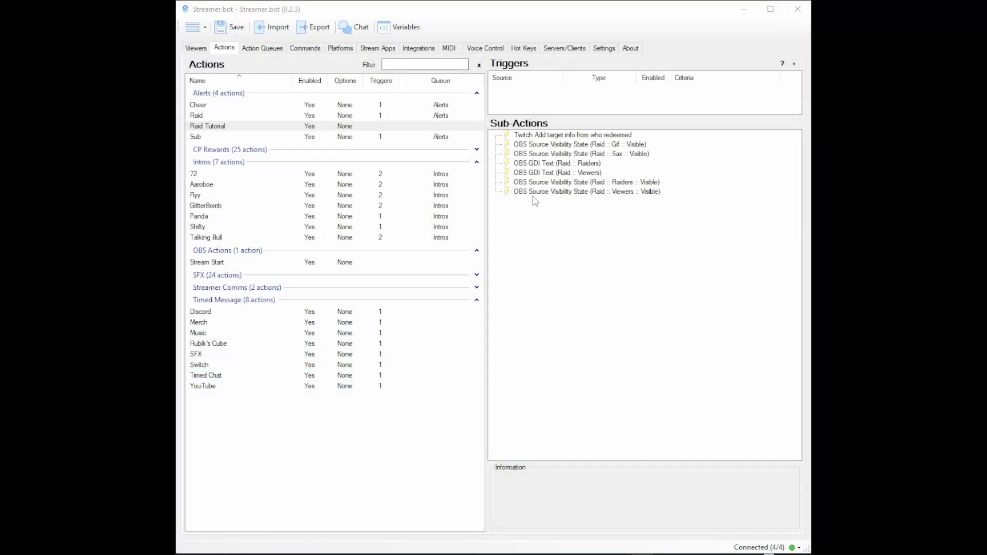
Add a 14000 ms Core Delay sub-action to Raid Tutorial, then review the Gif visibility step
right_click(519, 204)
mouse_move(545, 241)
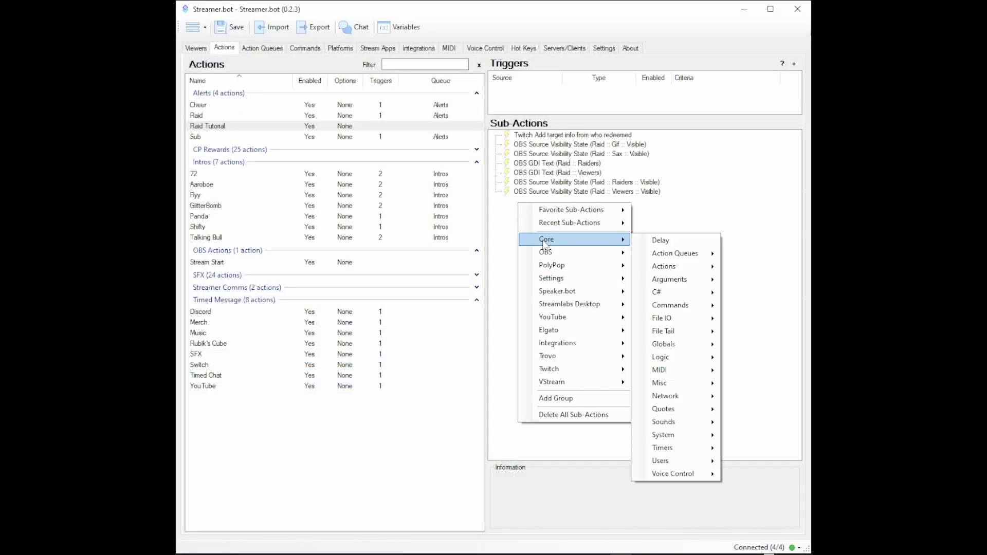
left_click(661, 240)
type("14000")
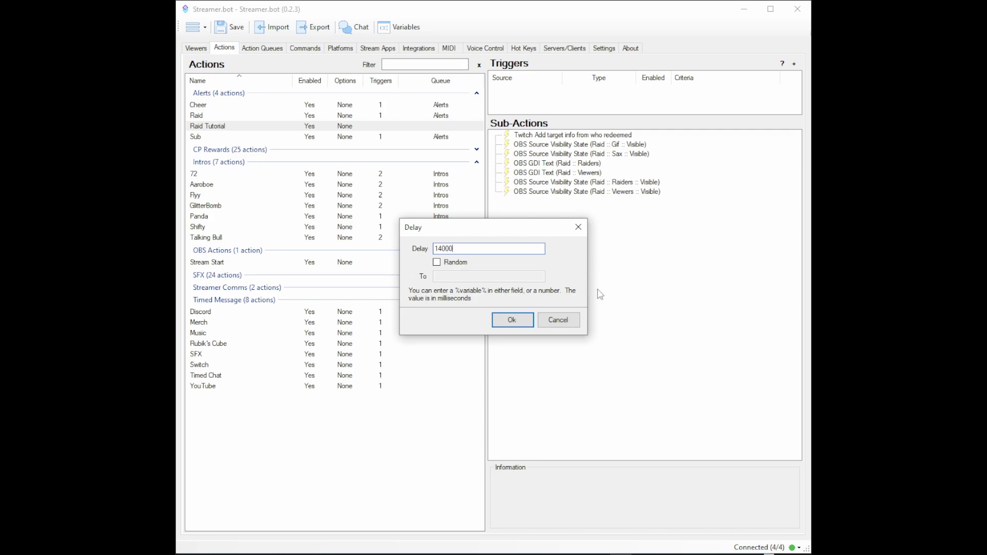
left_click(512, 322)
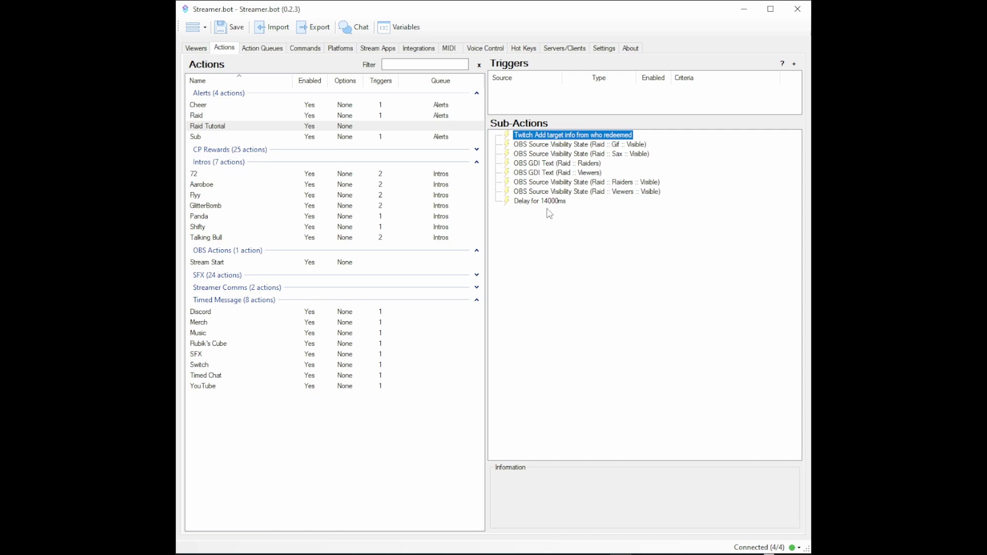
left_click(574, 147)
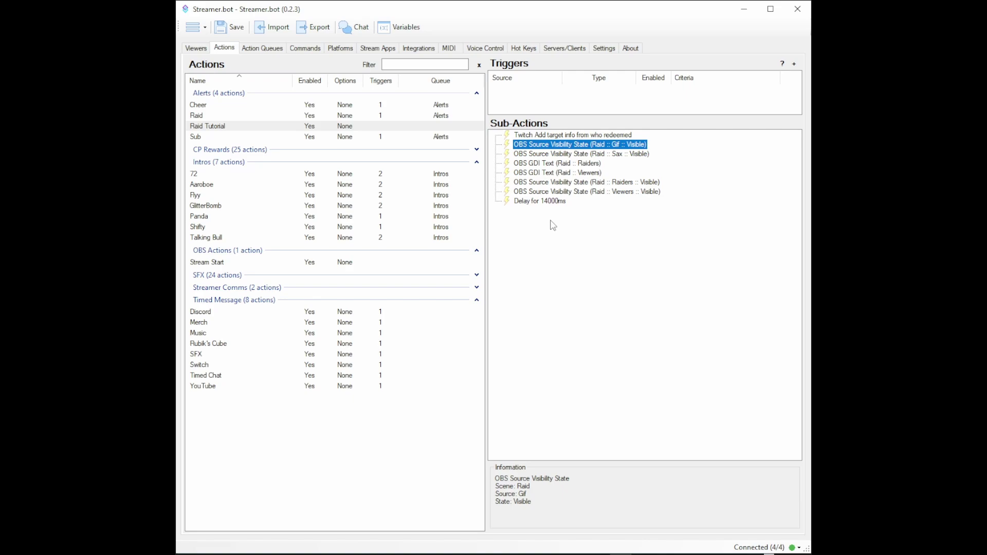
Add a Set Source Visibility State sub-action that sets the Gif source to Hidden
right_click(537, 210)
mouse_move(565, 262)
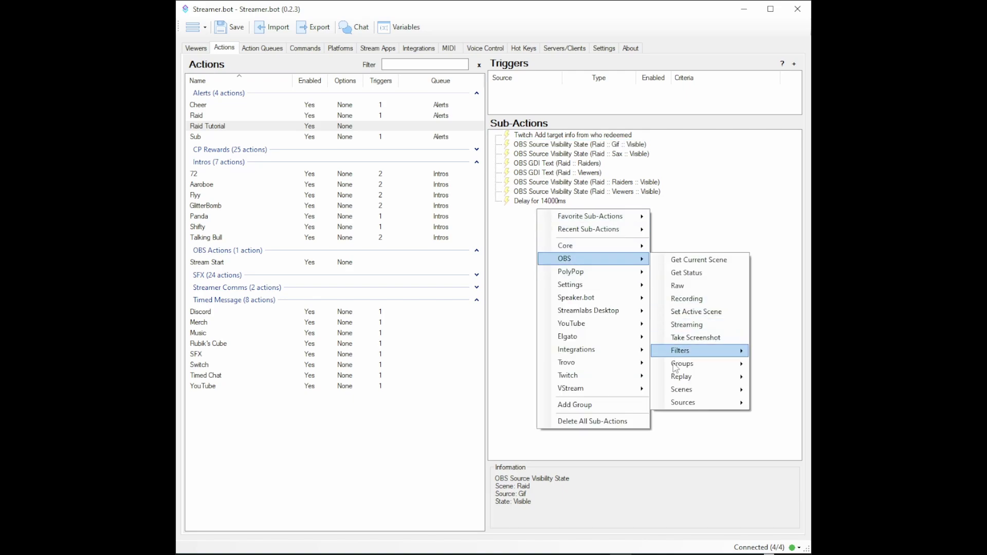
left_click(676, 414)
right_click(494, 212)
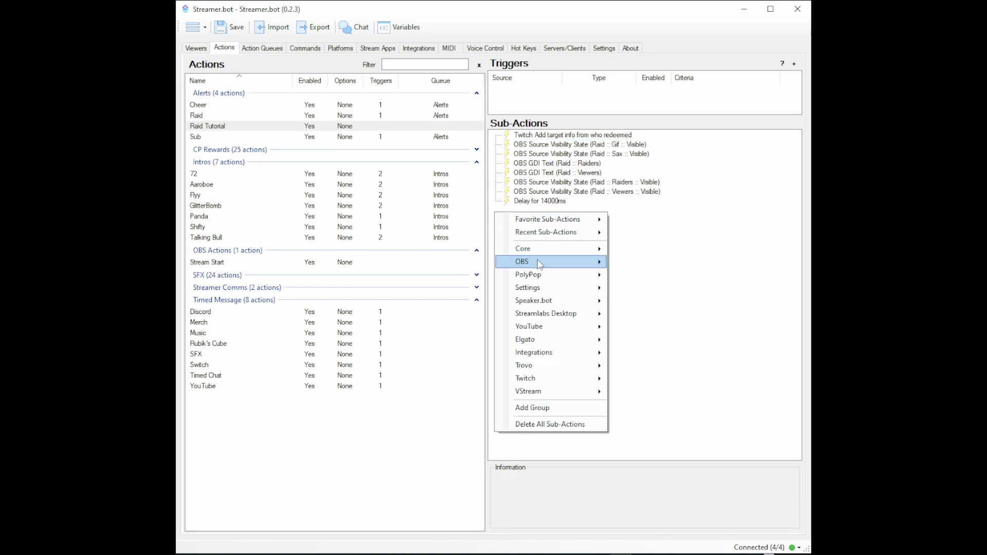
mouse_move(538, 264)
mouse_move(650, 406)
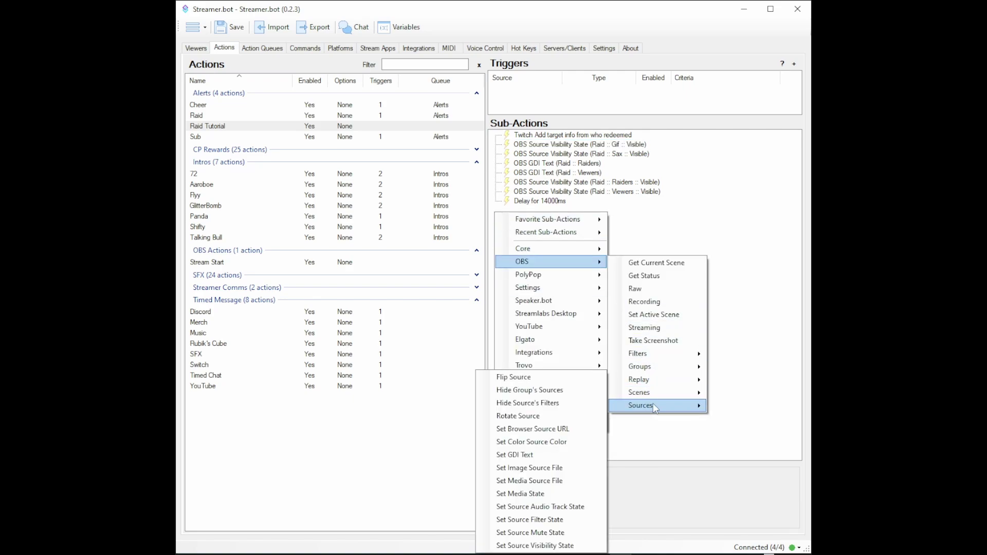
left_click(563, 545)
left_click(575, 281)
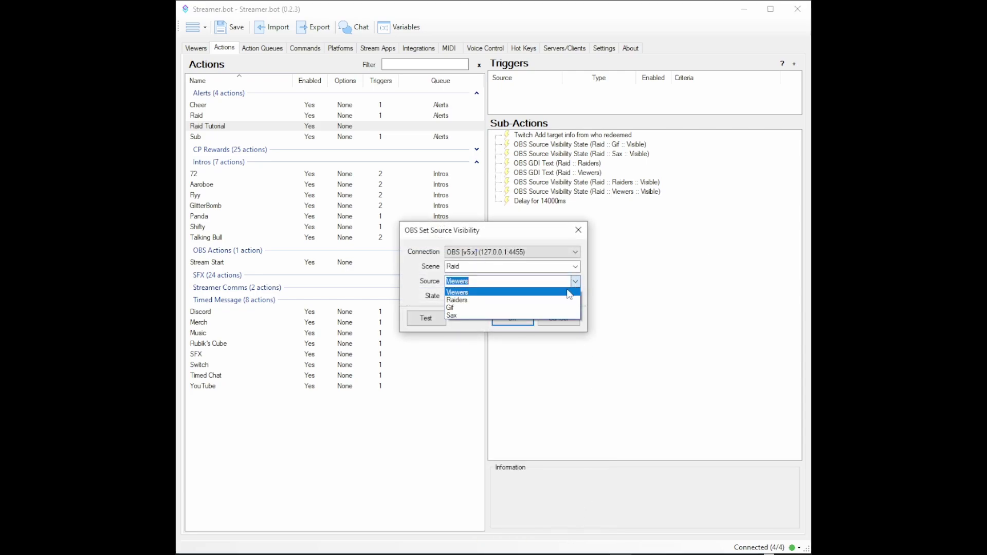
left_click(486, 307)
left_click(485, 297)
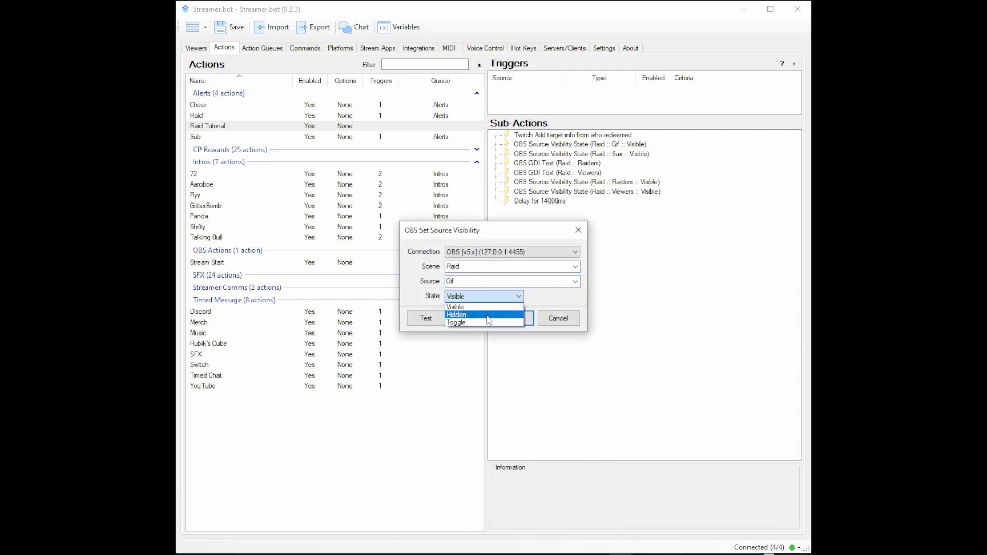
left_click(487, 314)
left_click(508, 318)
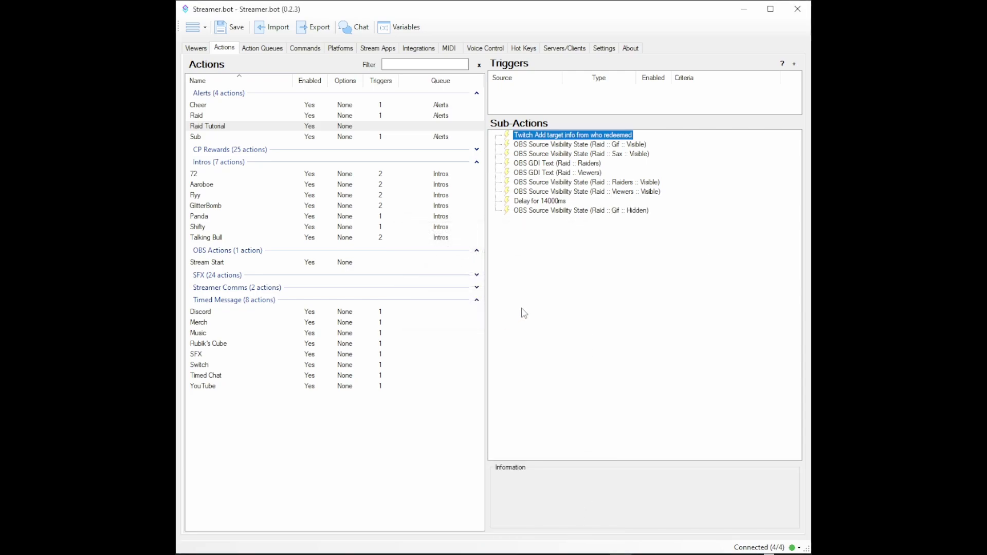
Duplicate the Sax visibility step and change the copy's state to Hidden
left_click(563, 155)
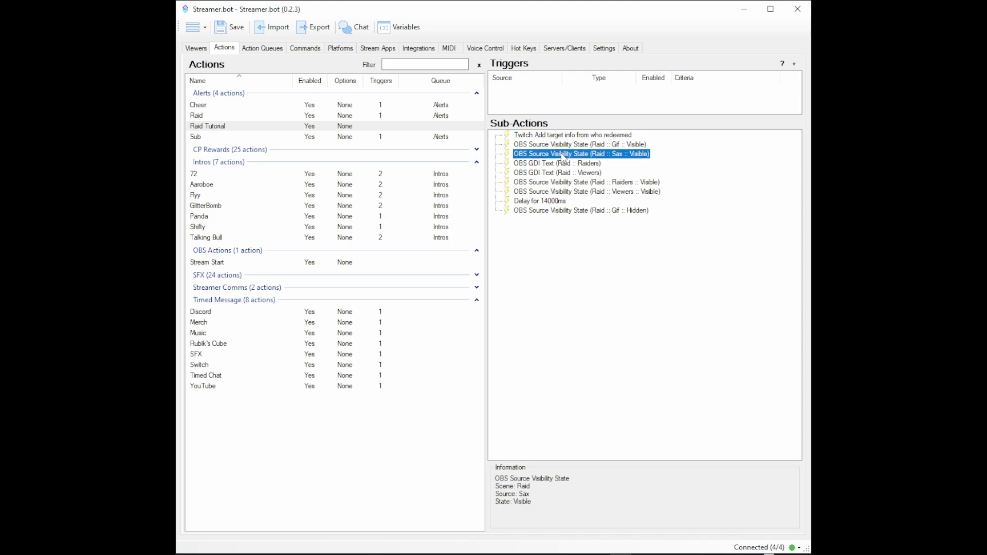
right_click(563, 155)
left_click(595, 406)
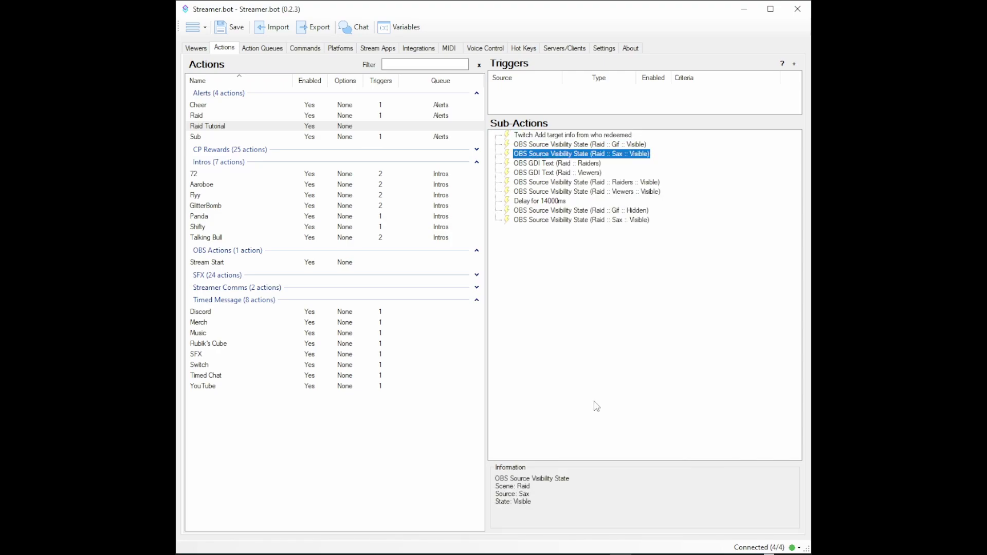
double_click(576, 219)
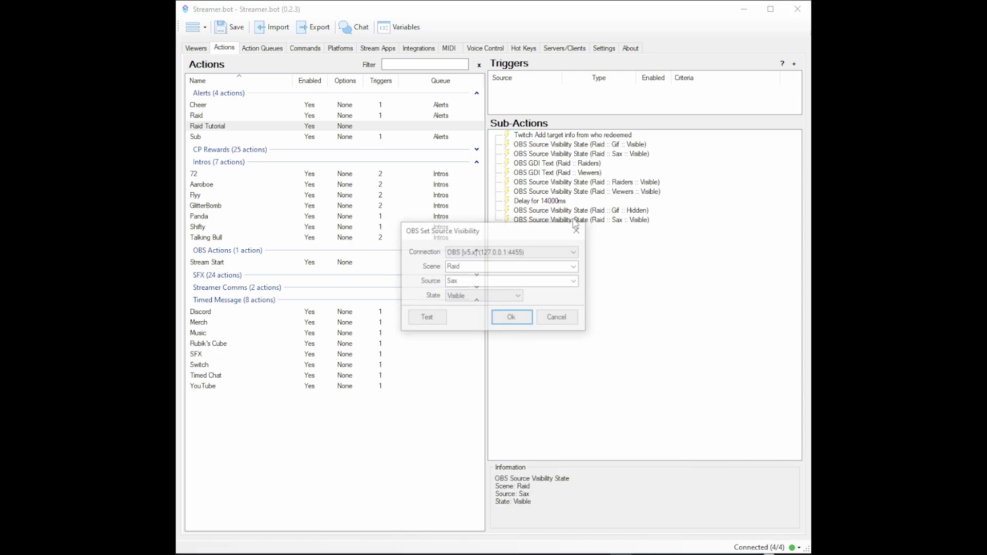
left_click(503, 299)
left_click(502, 314)
left_click(509, 318)
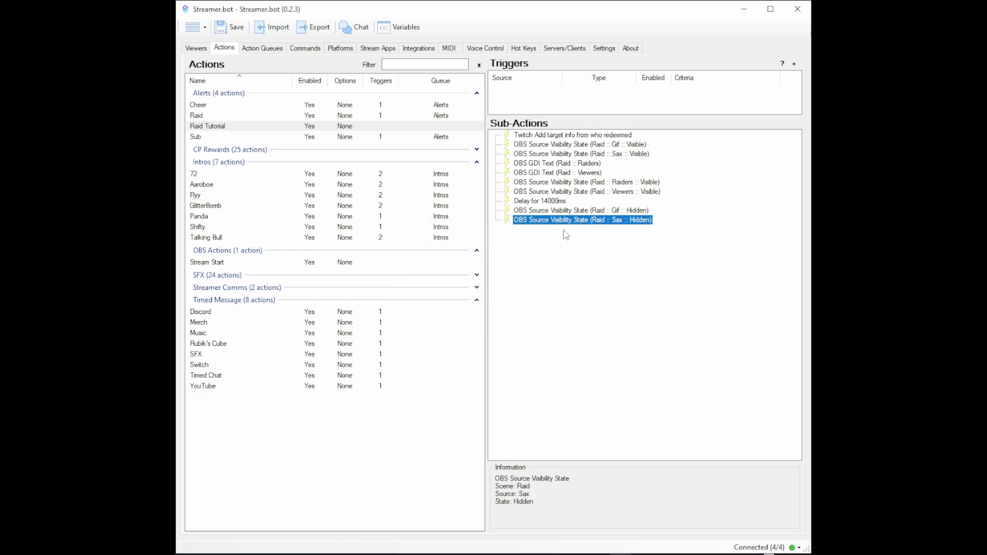
Duplicate the Raiders visibility step and set the copy's state to Hidden
left_click(562, 183)
right_click(562, 181)
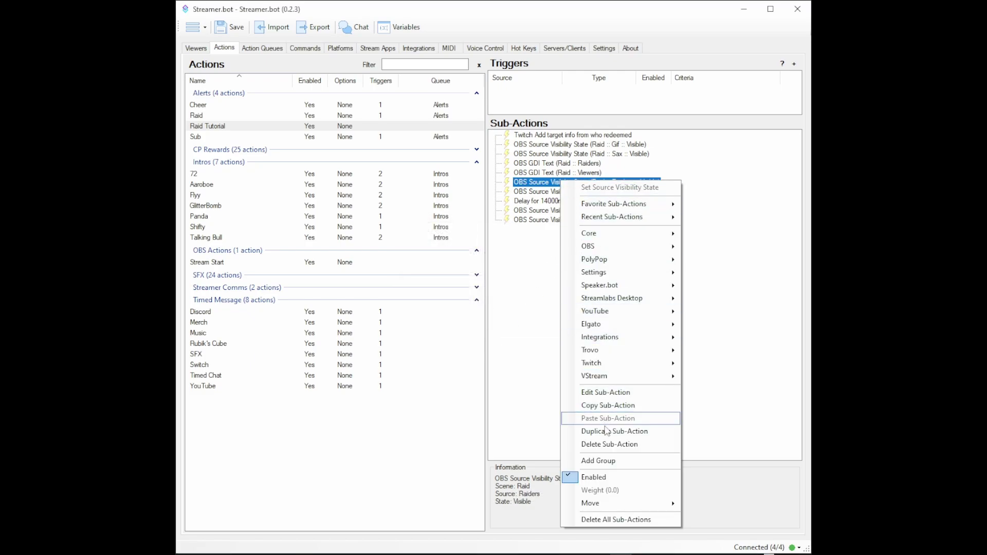
left_click(606, 431)
double_click(559, 229)
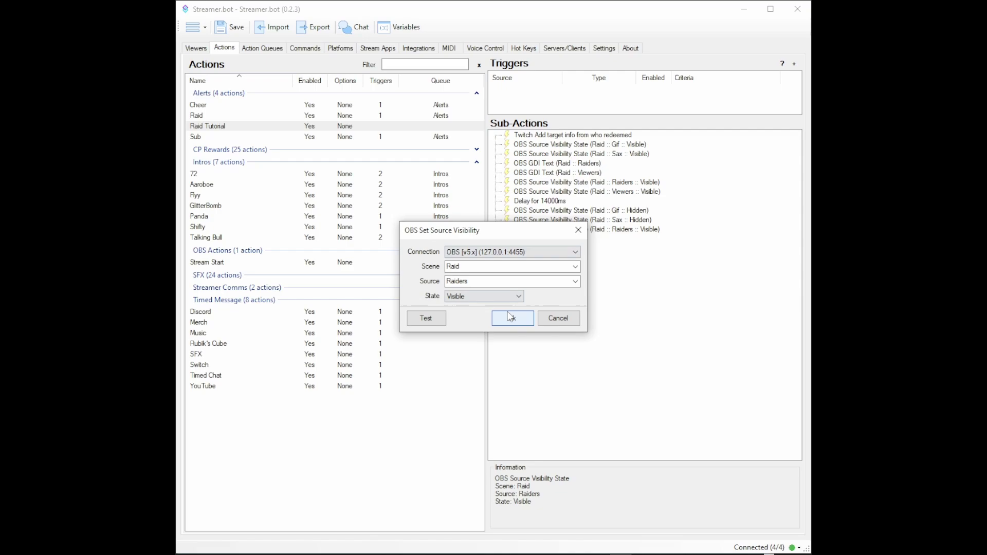
left_click(503, 297)
left_click(492, 323)
left_click(492, 297)
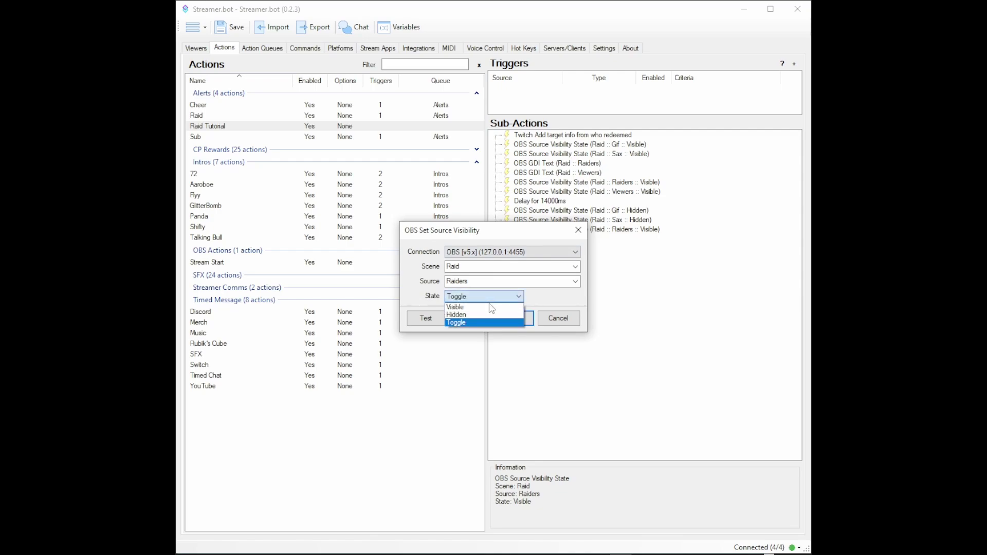
left_click(486, 314)
left_click(514, 318)
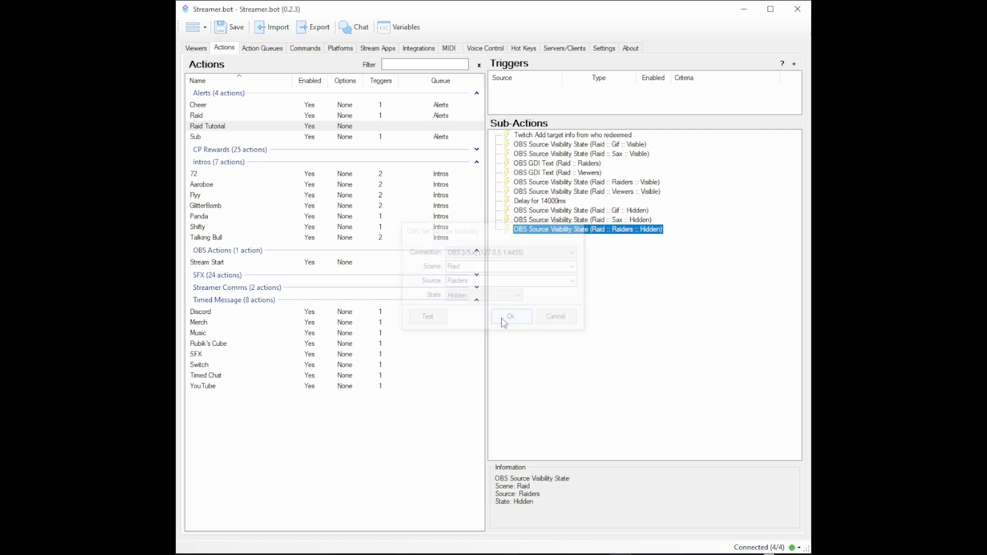
Duplicate the Viewers visibility step and set the copy's state to Hidden
left_click(564, 193)
right_click(564, 193)
left_click(595, 443)
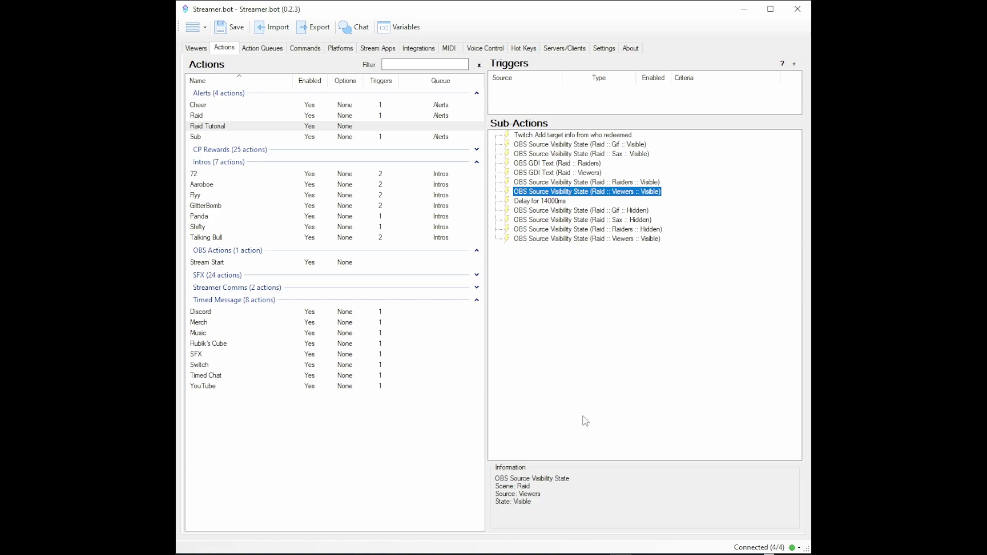
double_click(548, 239)
left_click(495, 298)
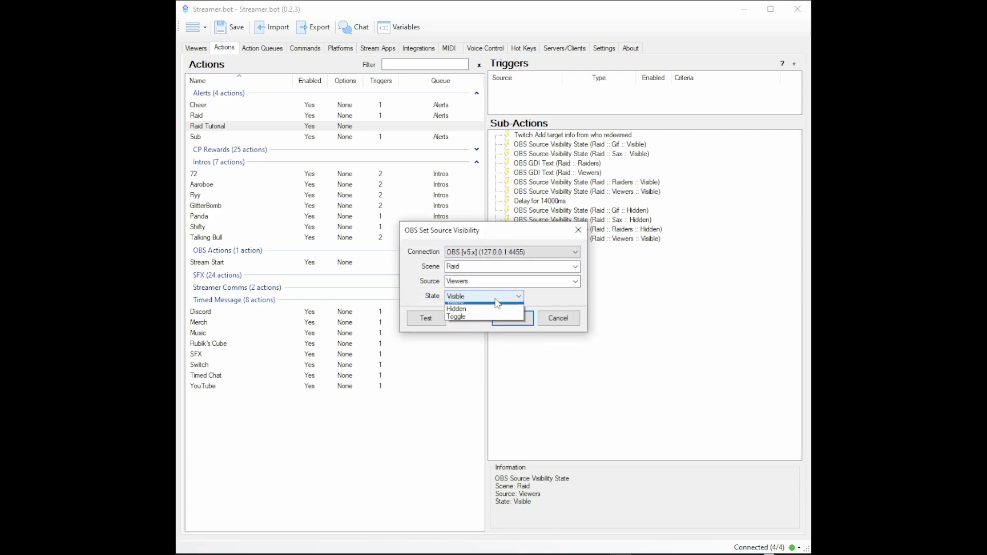
left_click(490, 309)
left_click(509, 318)
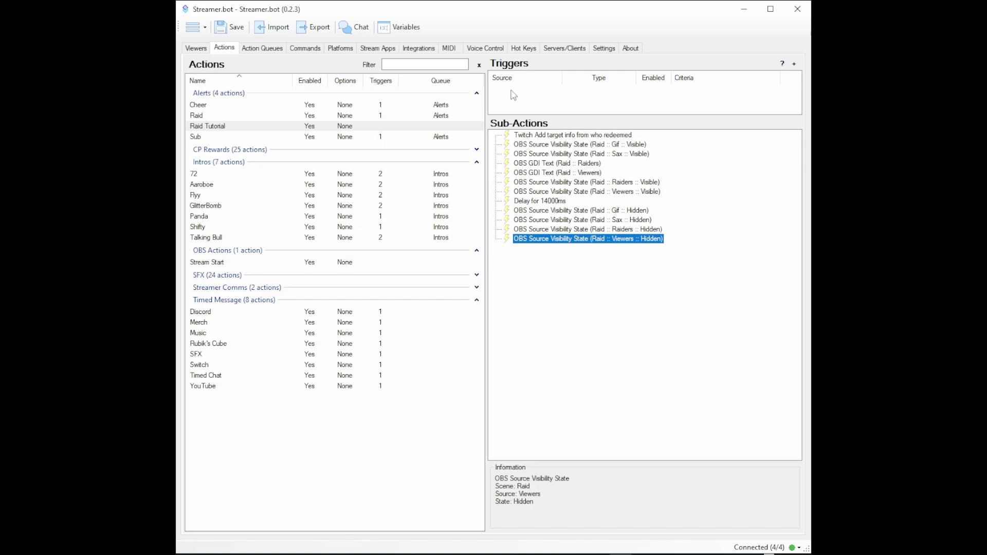
Add a Twitch > Raid trigger with Min 0 and Max 5000 viewers
right_click(500, 90)
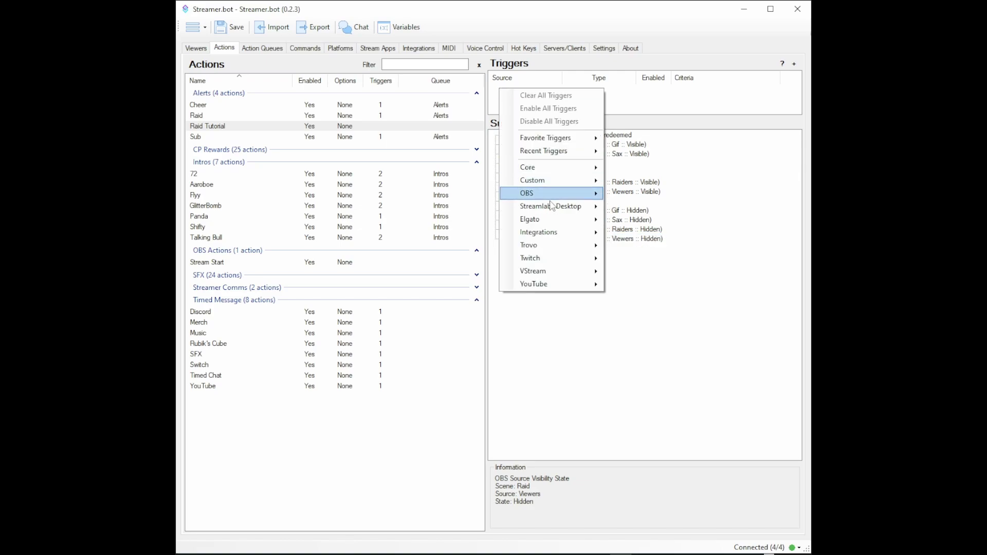
mouse_move(553, 262)
mouse_move(654, 469)
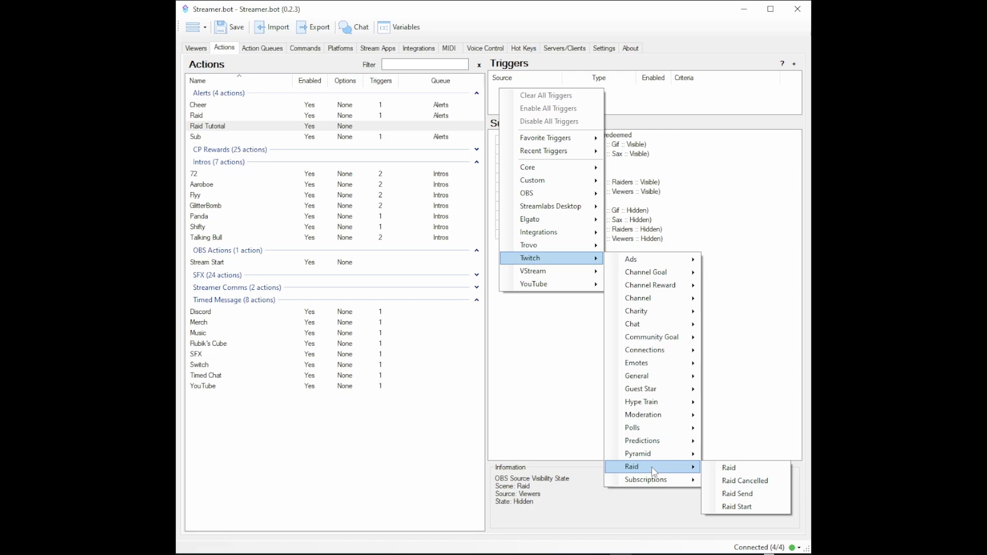
left_click(730, 469)
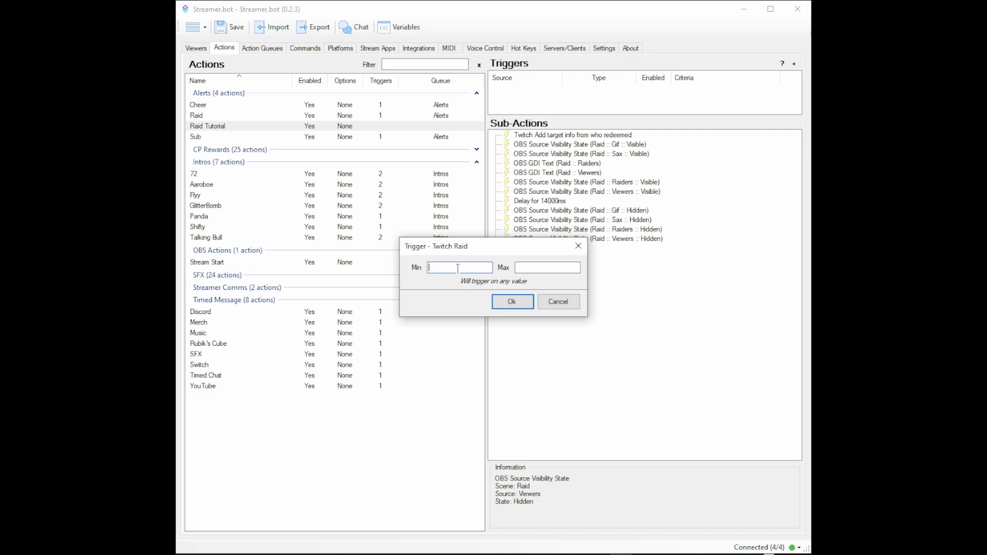
type("0")
left_click(555, 269)
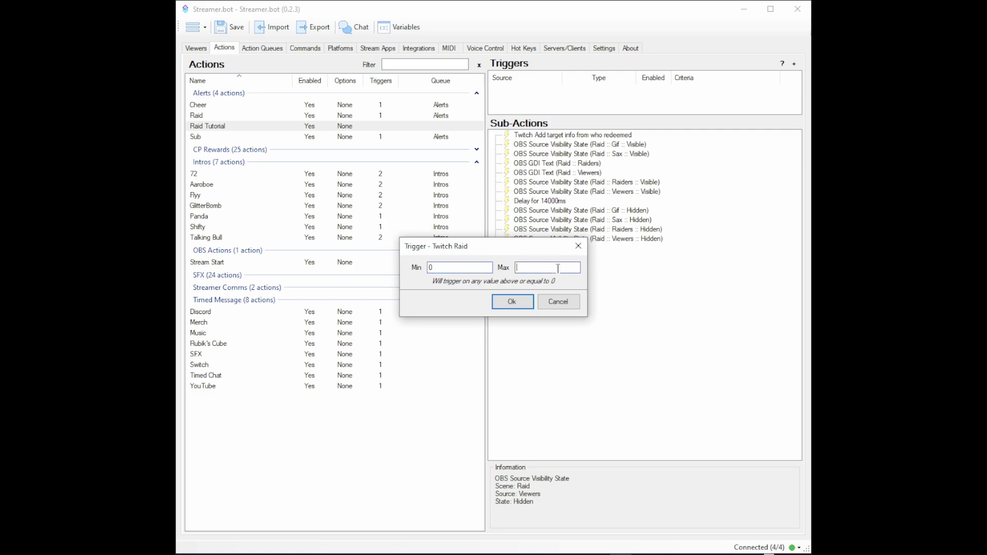
type("5000")
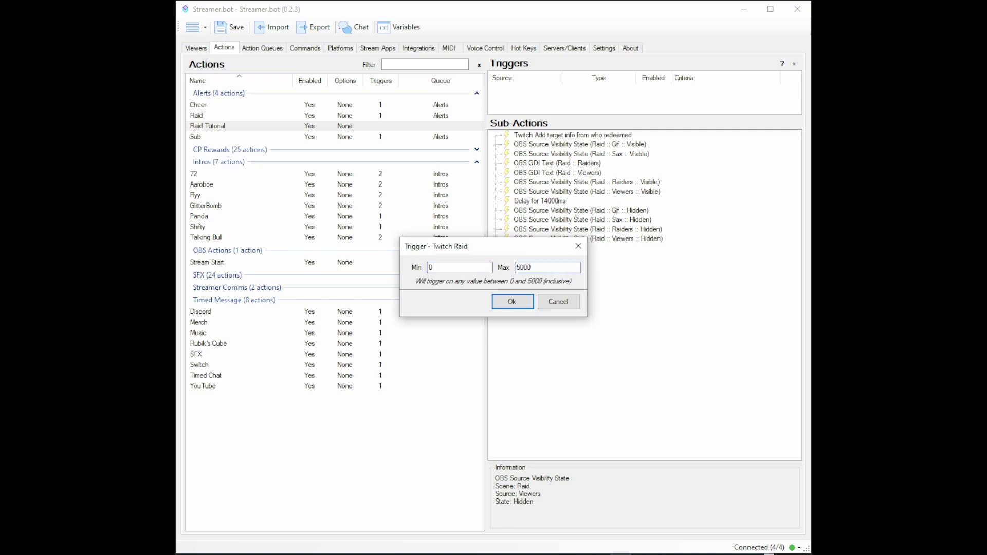
left_click(523, 306)
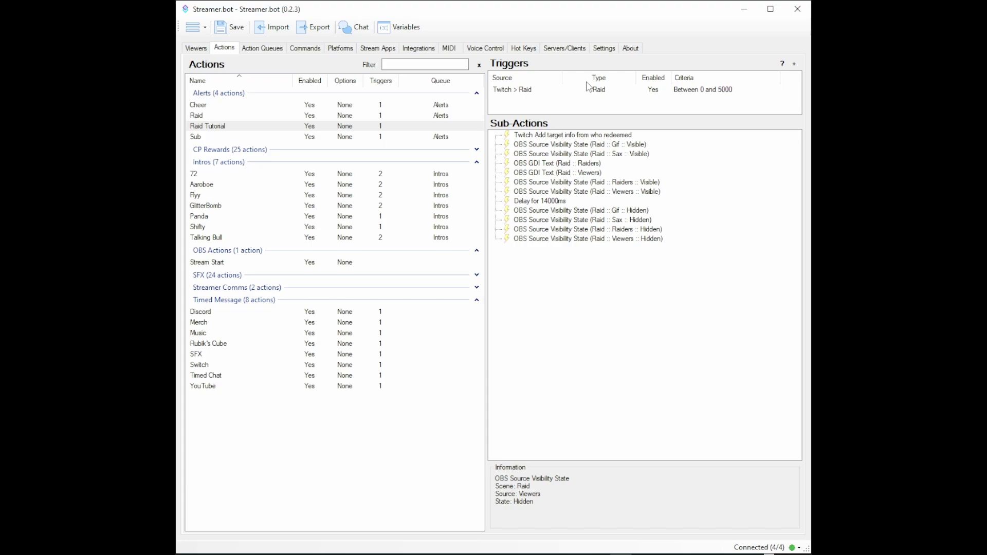
Run Test Trigger on the Twitch > Raid trigger, making OBS announce a 1547-viewer raid
right_click(560, 90)
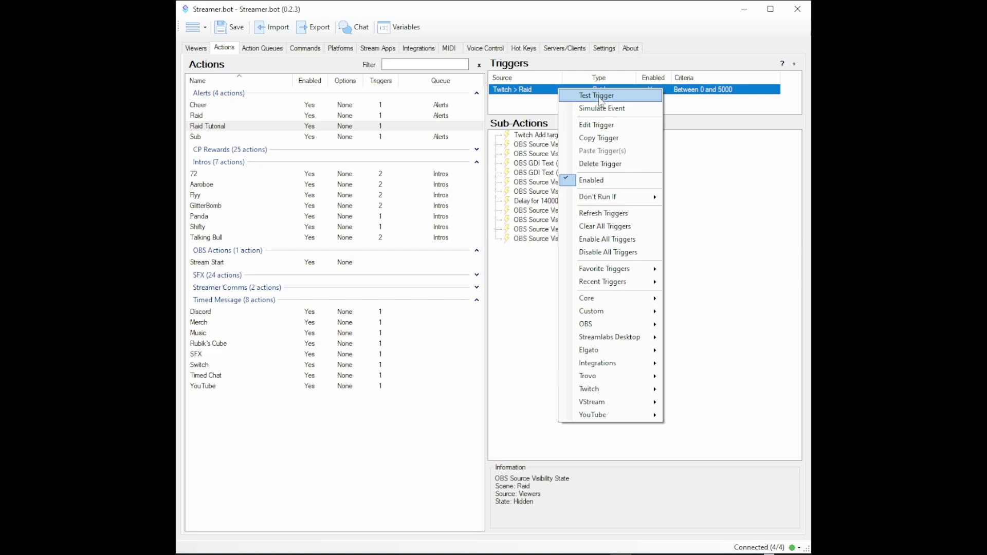
right_click(553, 89)
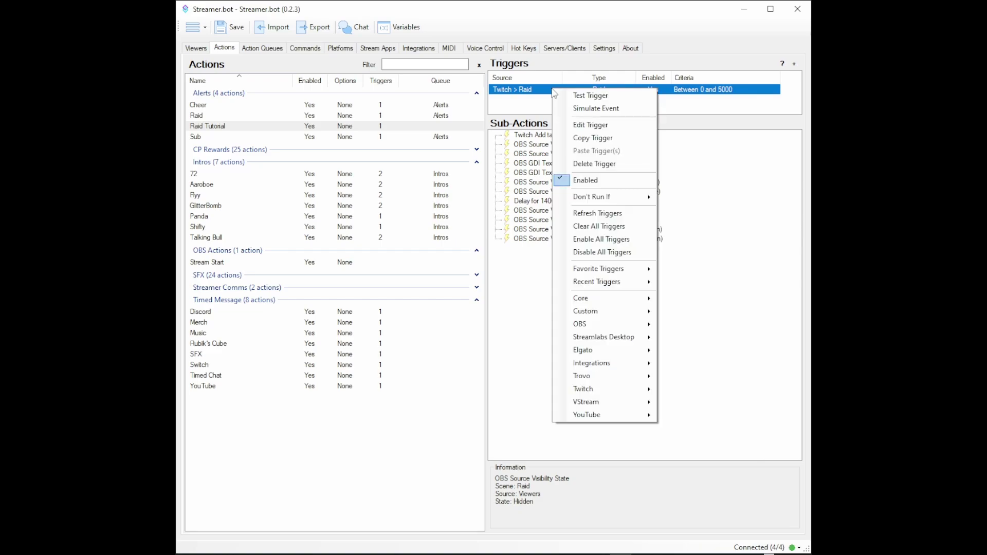
left_click(578, 96)
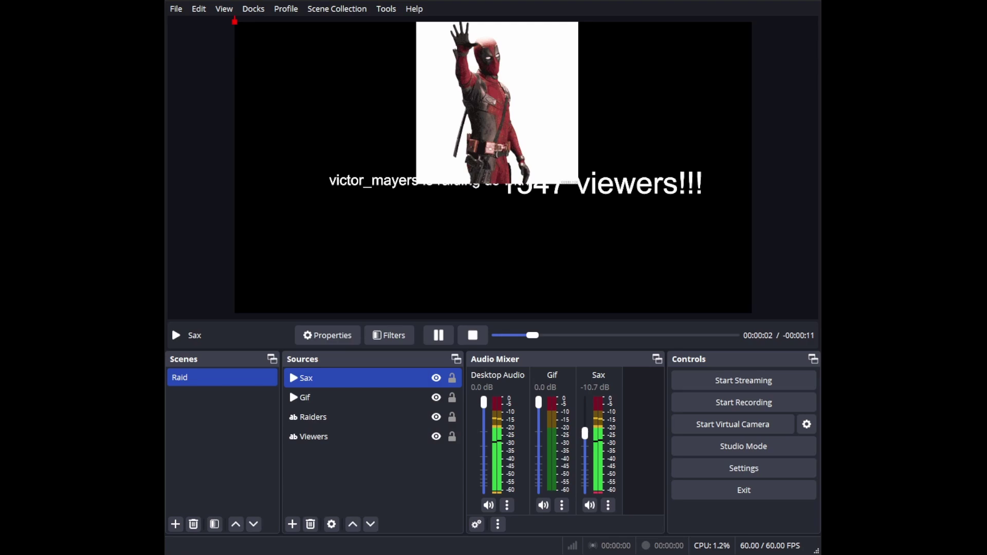
Drag and resize the Raiders and Viewers texts so the viewer count sits below the raid message
left_click(352, 421)
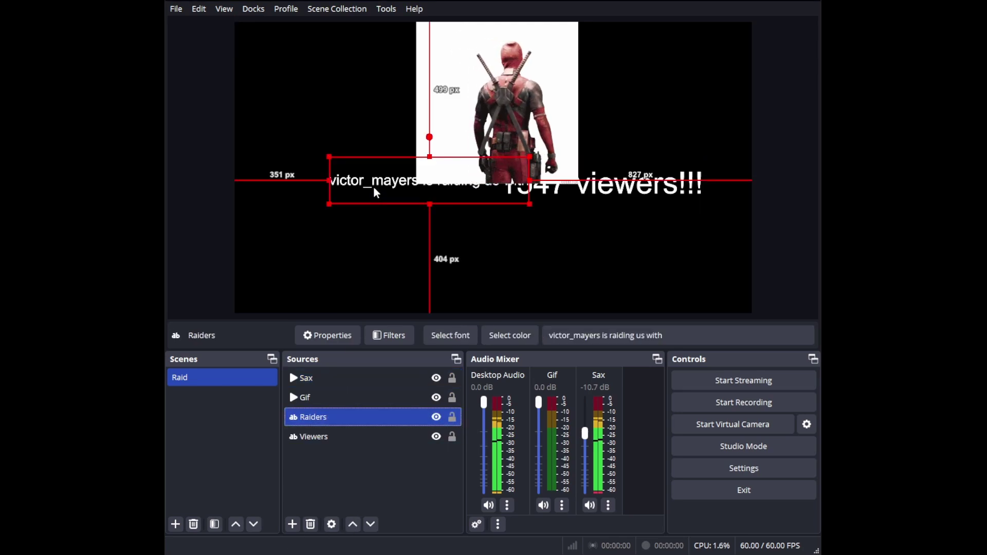
left_click_drag(374, 194, 364, 215)
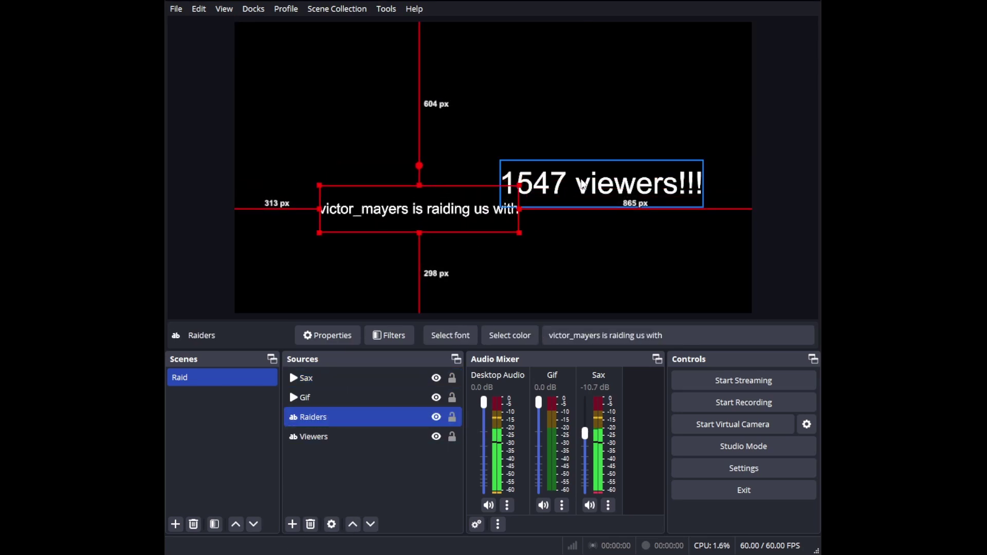
left_click_drag(575, 180, 600, 204)
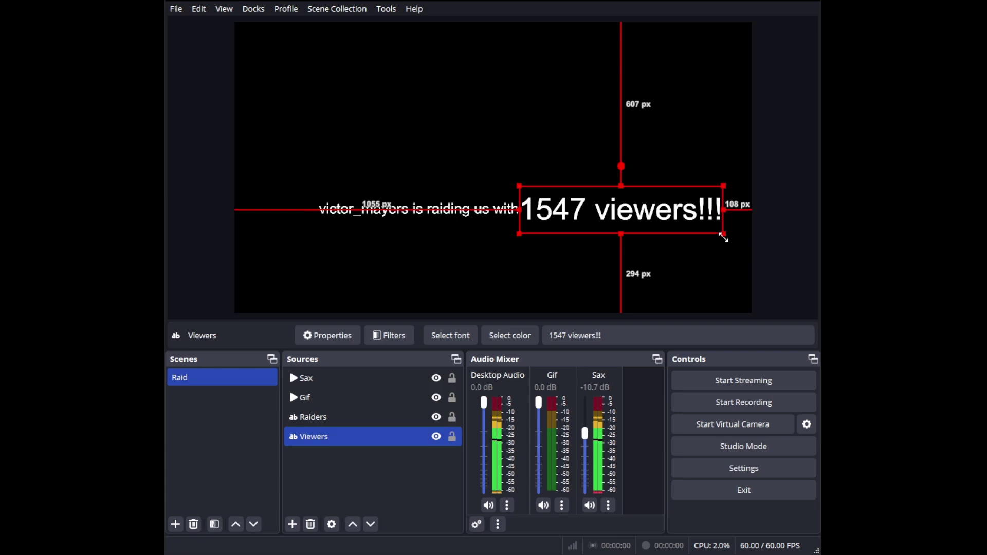
left_click_drag(724, 236, 681, 221)
left_click_drag(610, 214, 523, 253)
left_click_drag(425, 219, 517, 213)
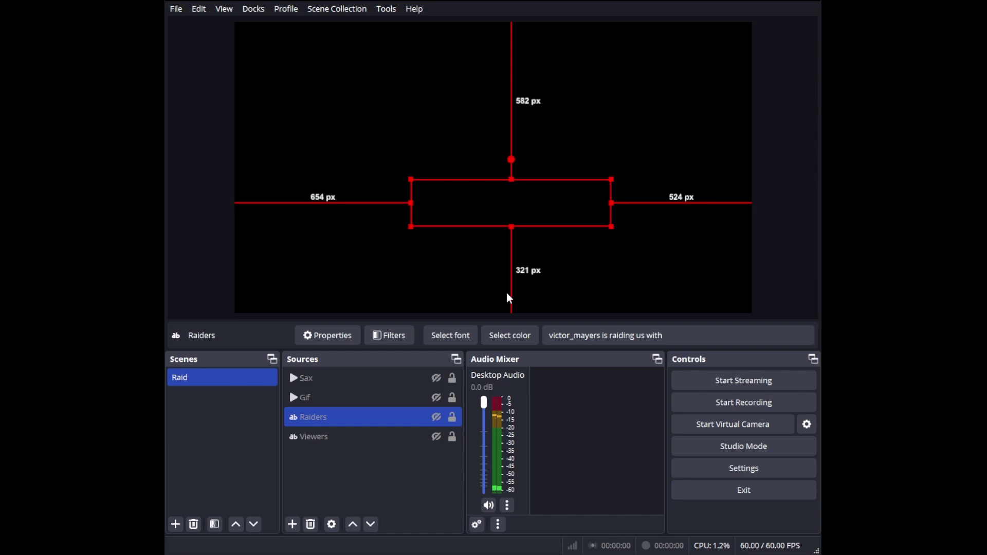
Show the raid message and viewer count, and centre the raid message horizontally
left_click(438, 418)
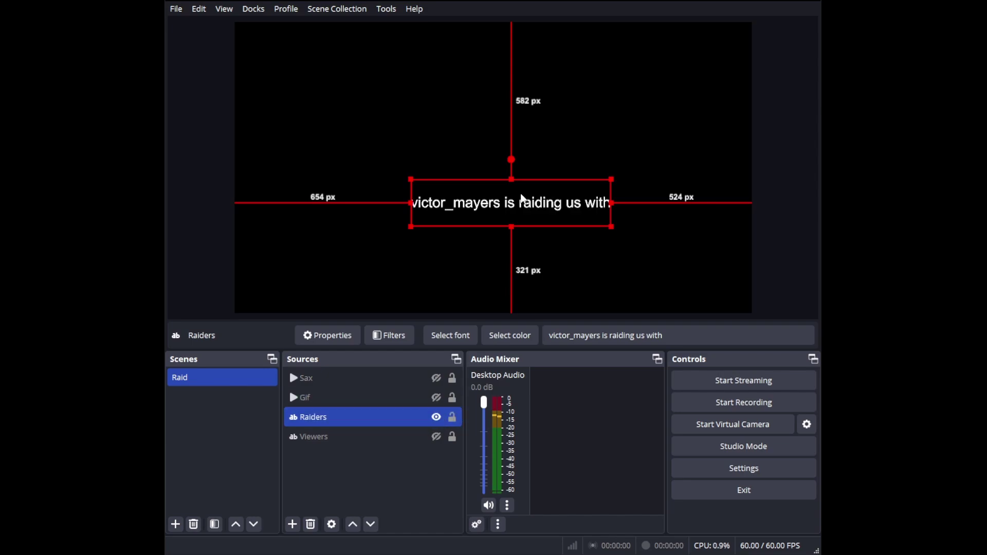
right_click(510, 206)
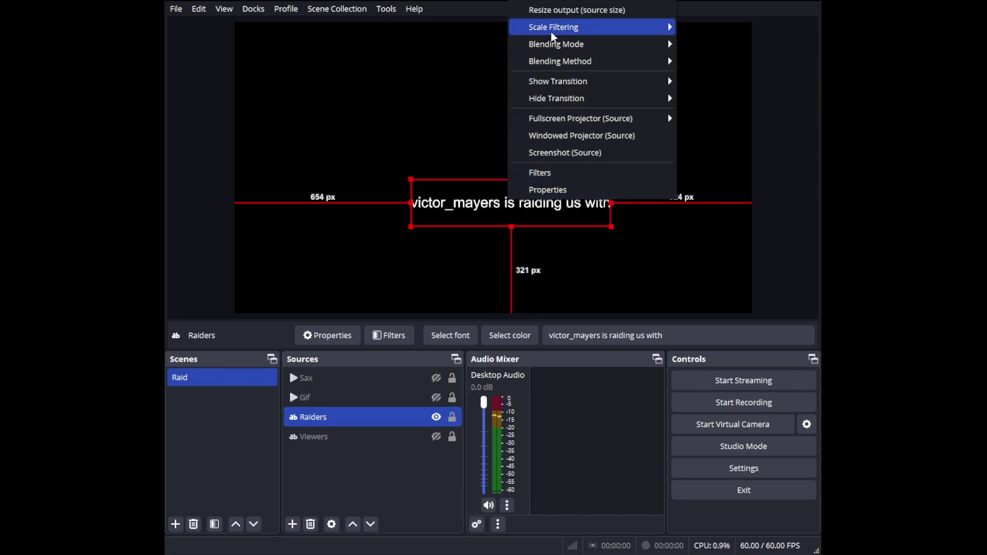
mouse_move(546, 1)
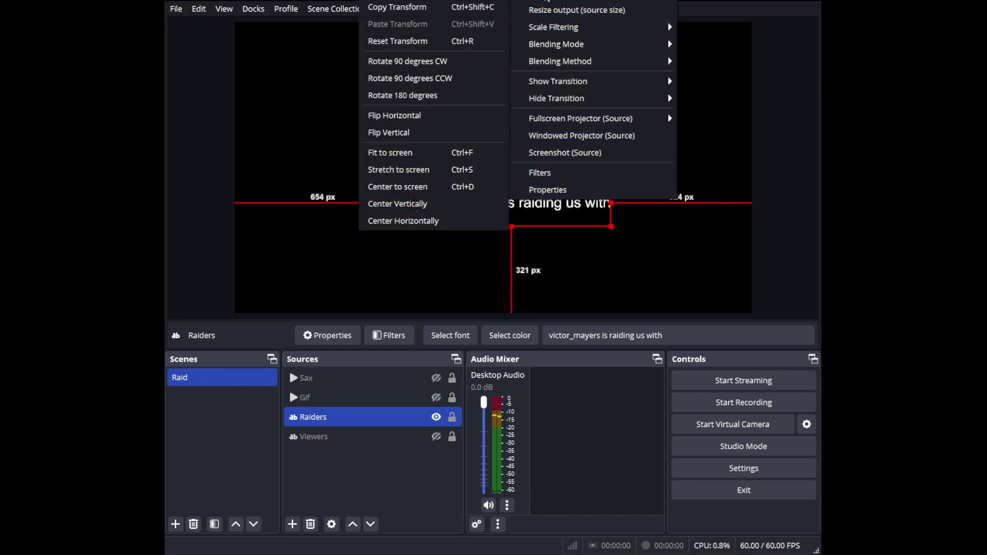
left_click(446, 221)
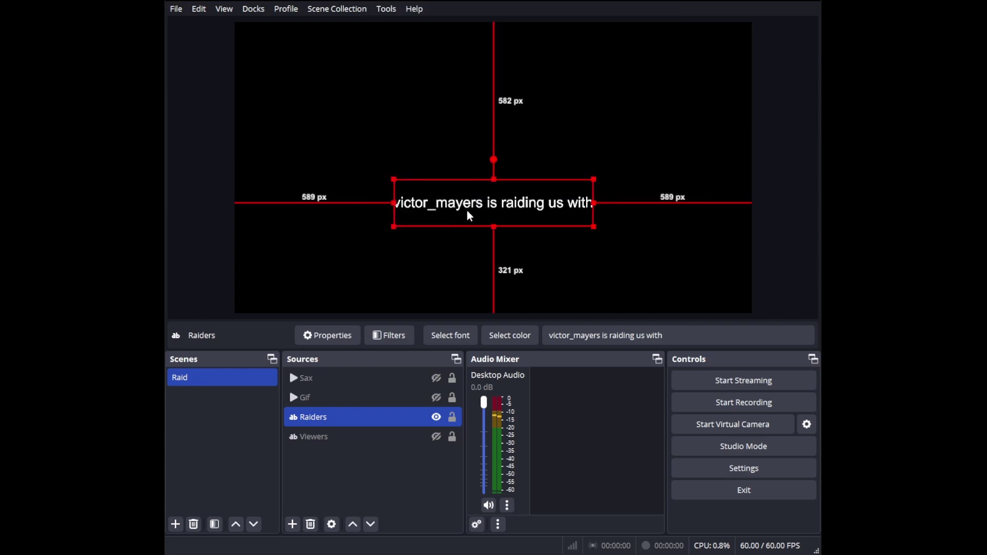
left_click(437, 436)
right_click(466, 246)
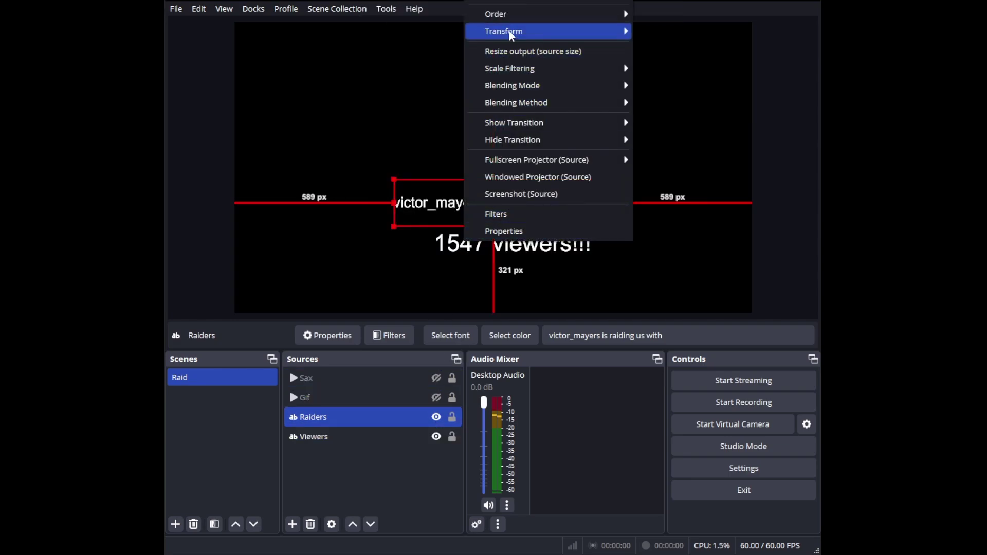
mouse_move(512, 32)
left_click(669, 263)
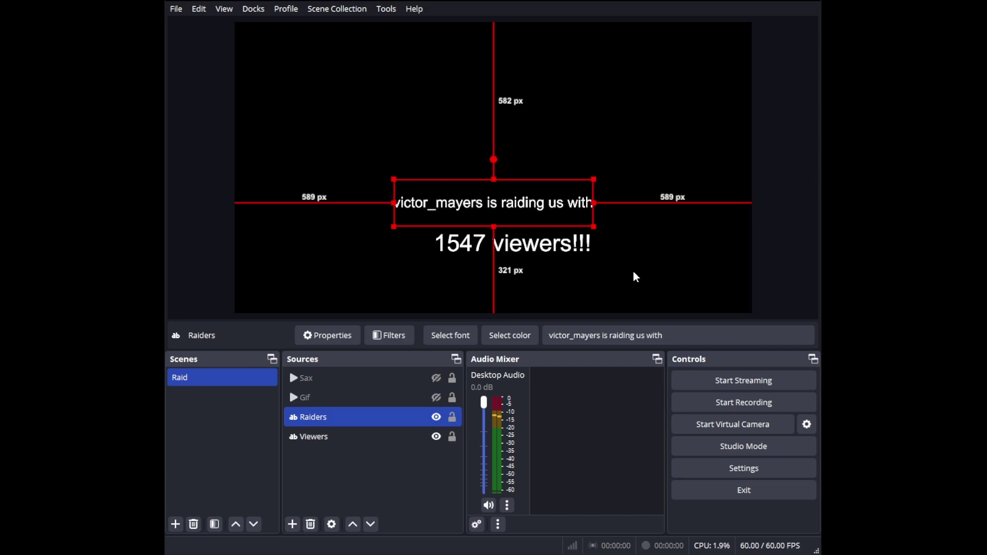
Centre the '1547 viewers!!!' text horizontally beneath the raid message
left_click(530, 248)
right_click(534, 249)
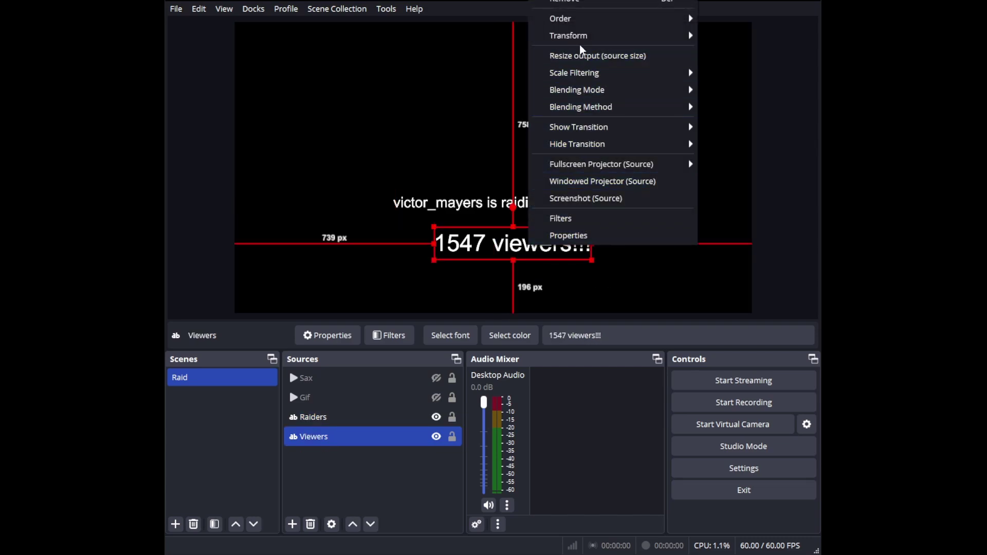
mouse_move(579, 37)
left_click(452, 268)
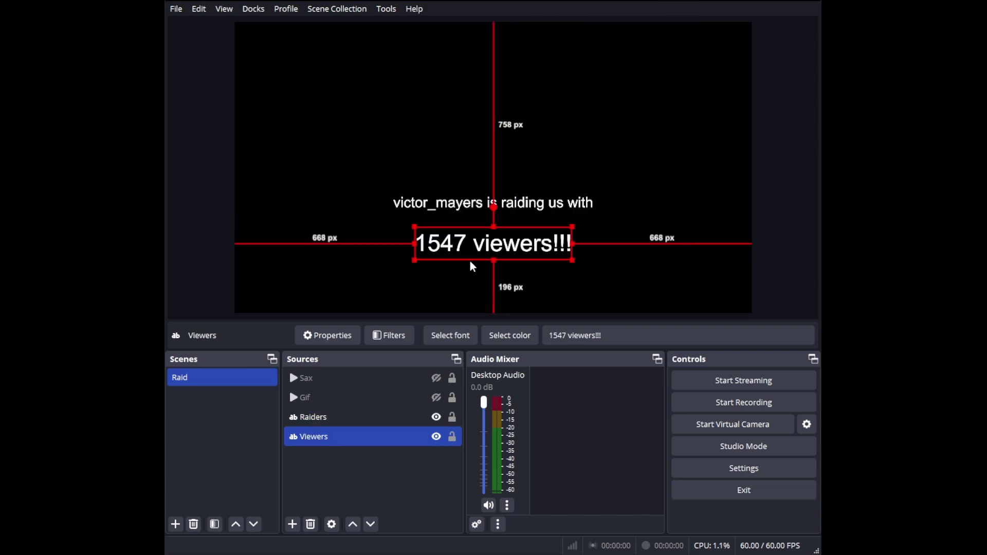
left_click(462, 285)
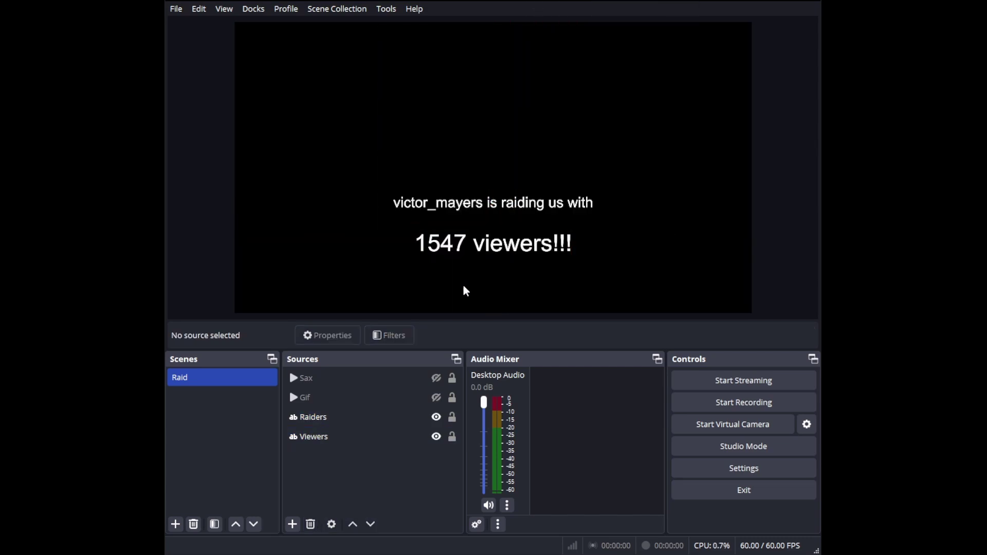
Toggle Gif and Raiders visibility to check the layout, ending with Gif, Raiders and Viewers hidden
left_click(436, 398)
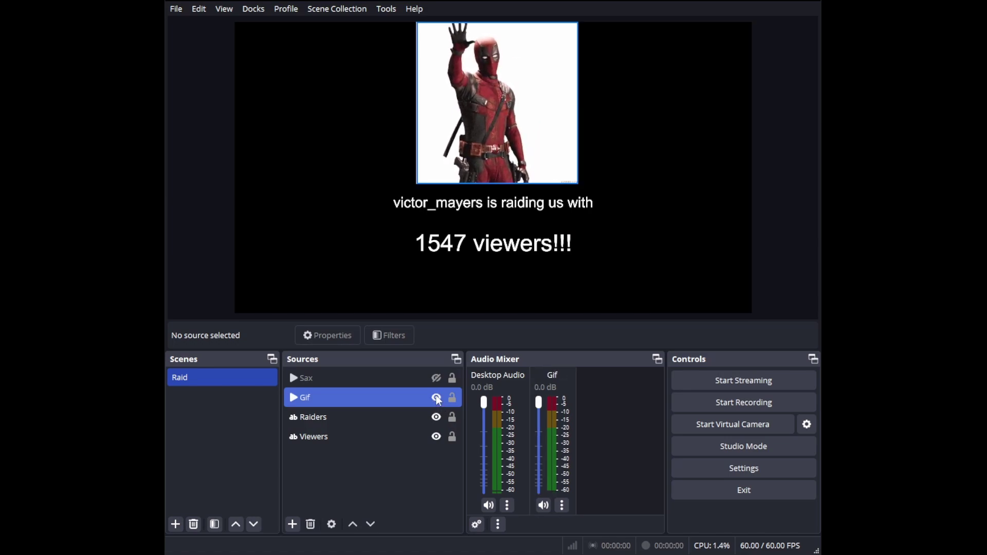
left_click(437, 399)
left_click(437, 418)
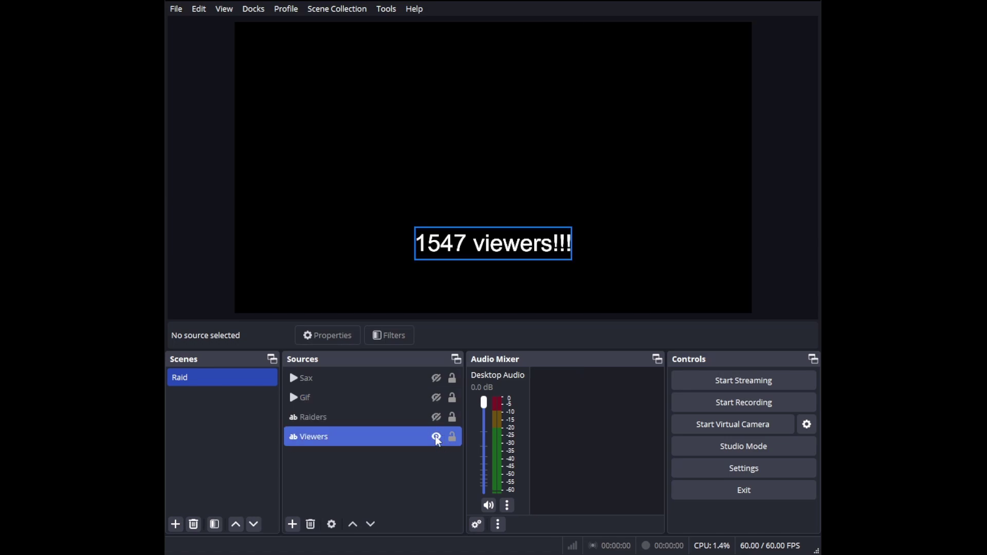
left_click(437, 417)
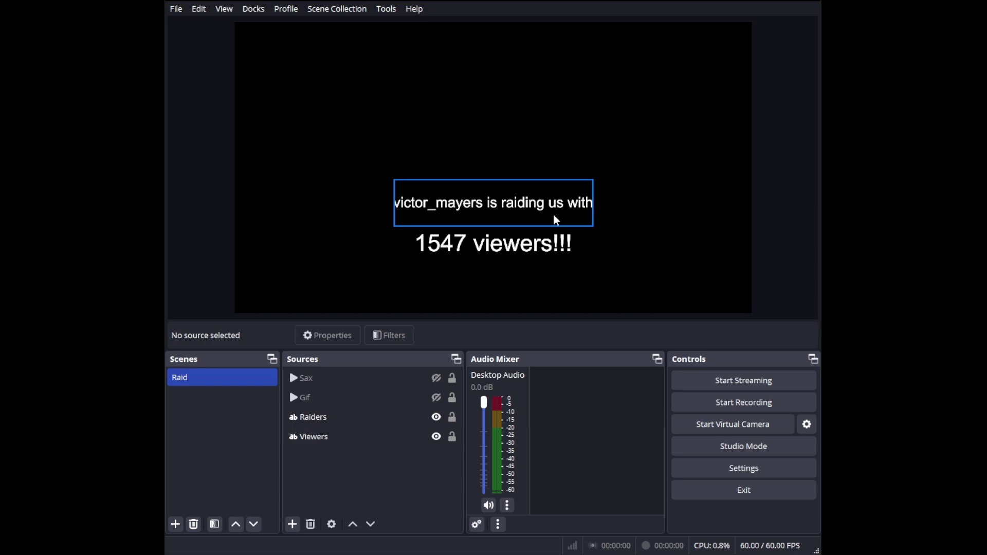
left_click(436, 417)
left_click(436, 436)
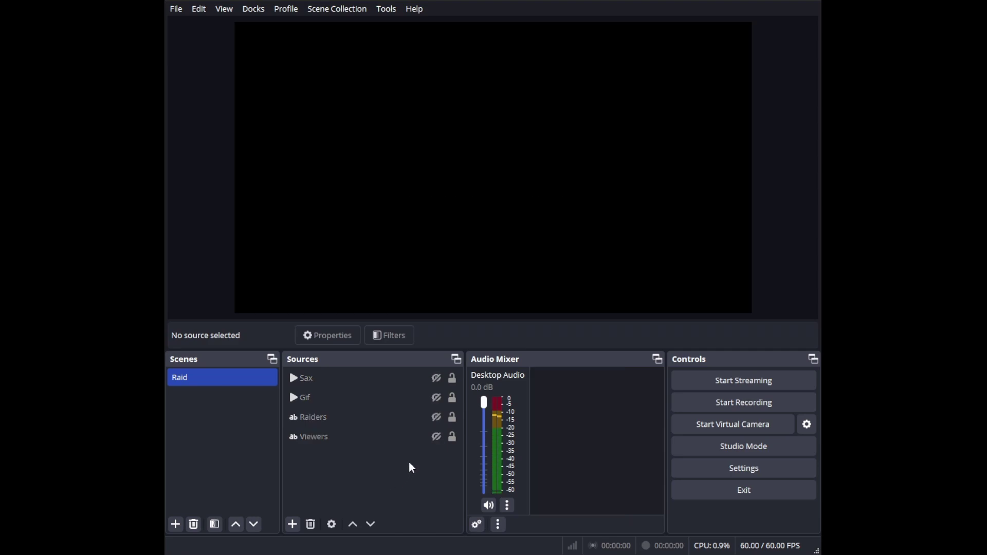
Tick Loop in the Gif source's properties and save them
double_click(397, 401)
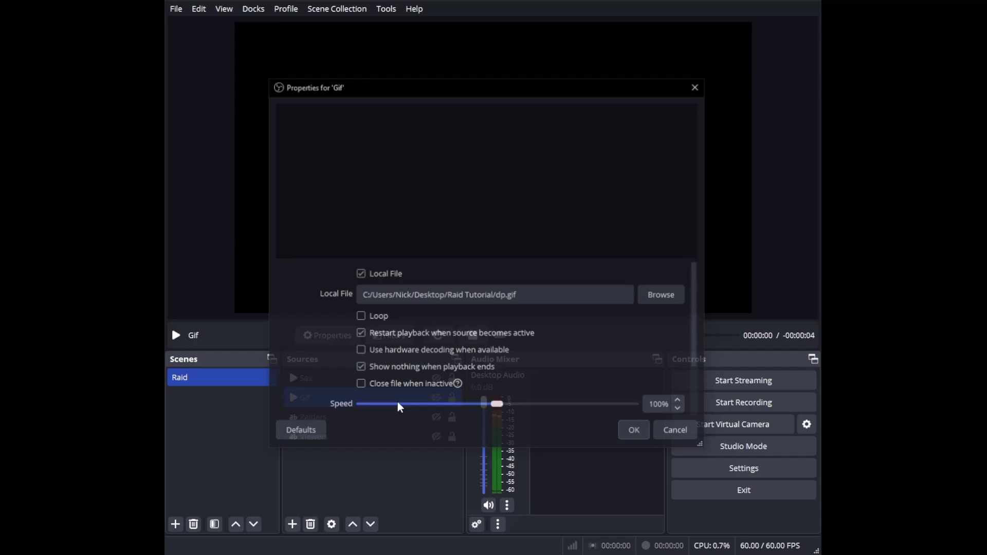
left_click(361, 319)
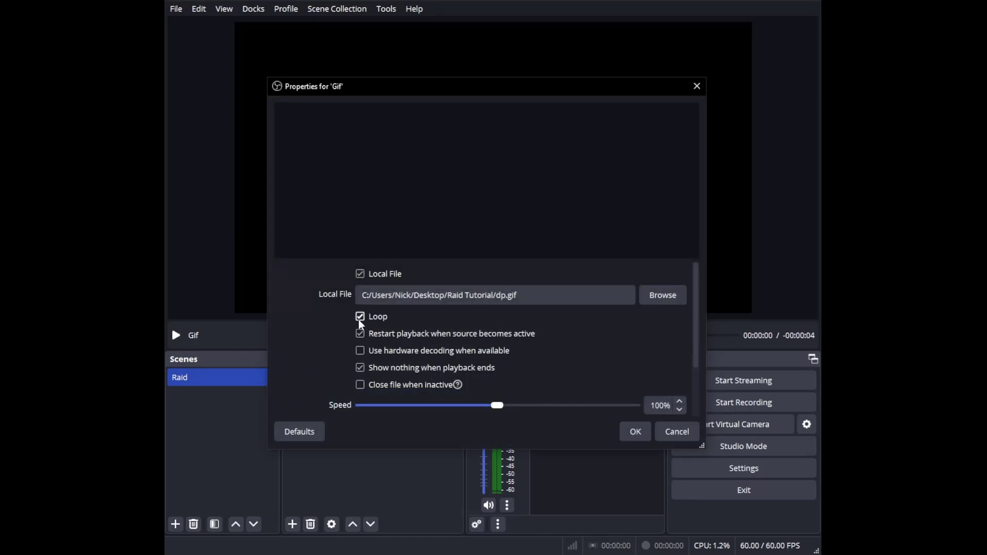
left_click(634, 432)
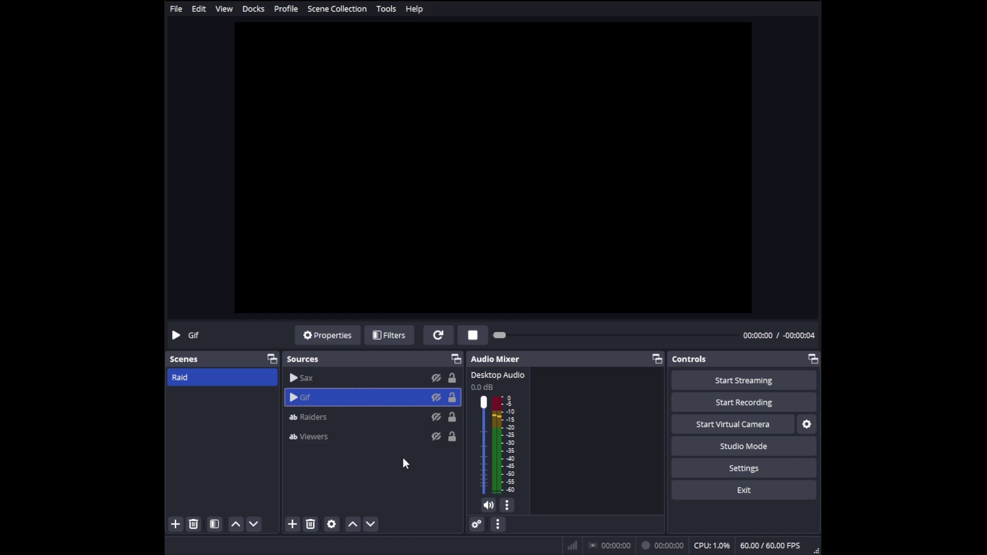